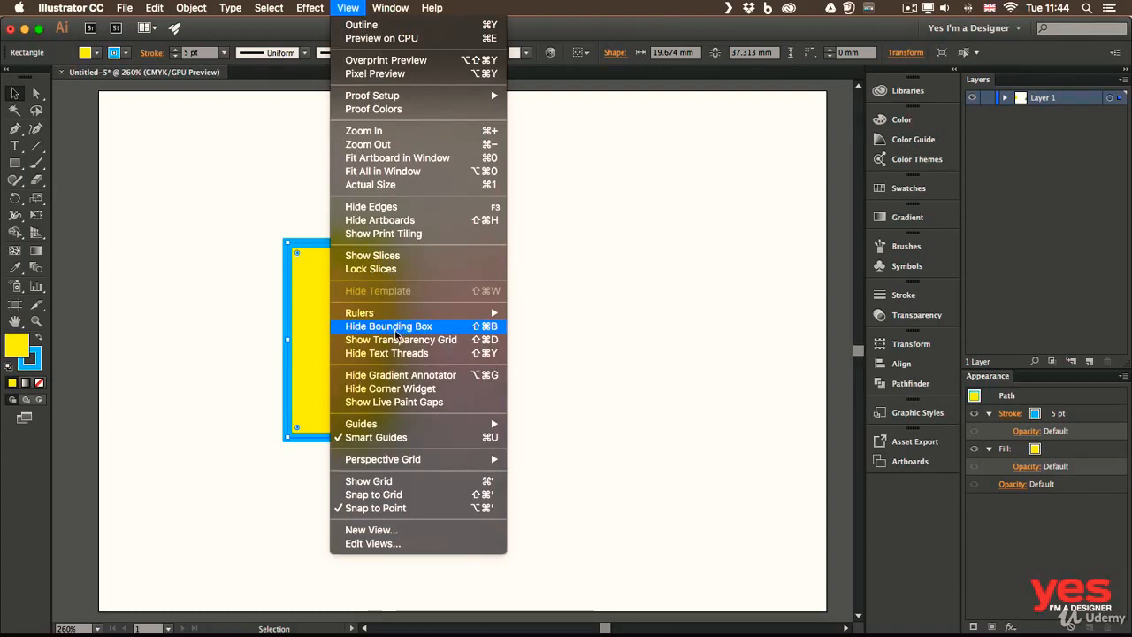
Step: Resize the yellow rectangle freely to about 25 mm wide and 33 mm high, and rotate it 90 degrees
{"action": "key", "text": "Escape"}
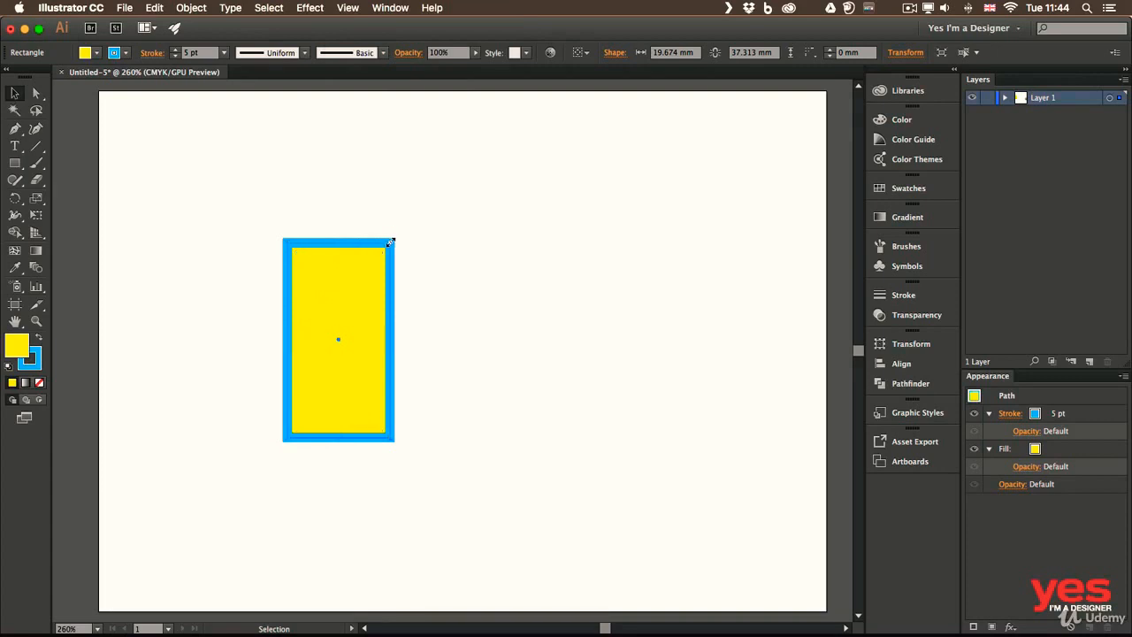
{"action": "left_click_drag", "start_coordinate": [391, 240], "coordinate": [403, 286]}
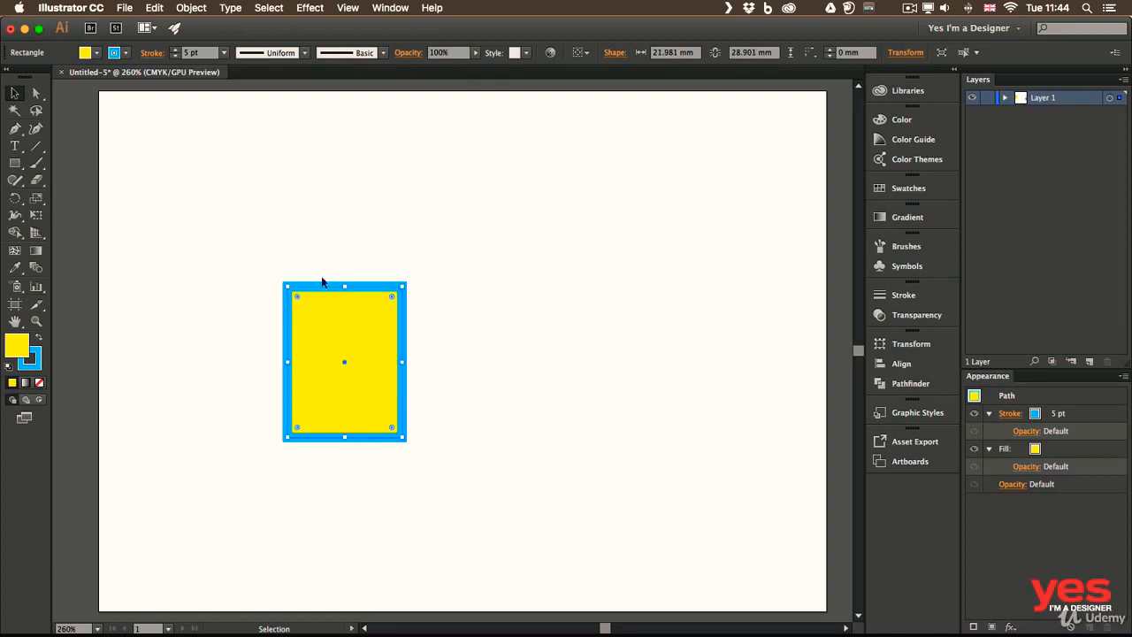
{"action": "left_click_drag", "start_coordinate": [402, 286], "coordinate": [419, 265]}
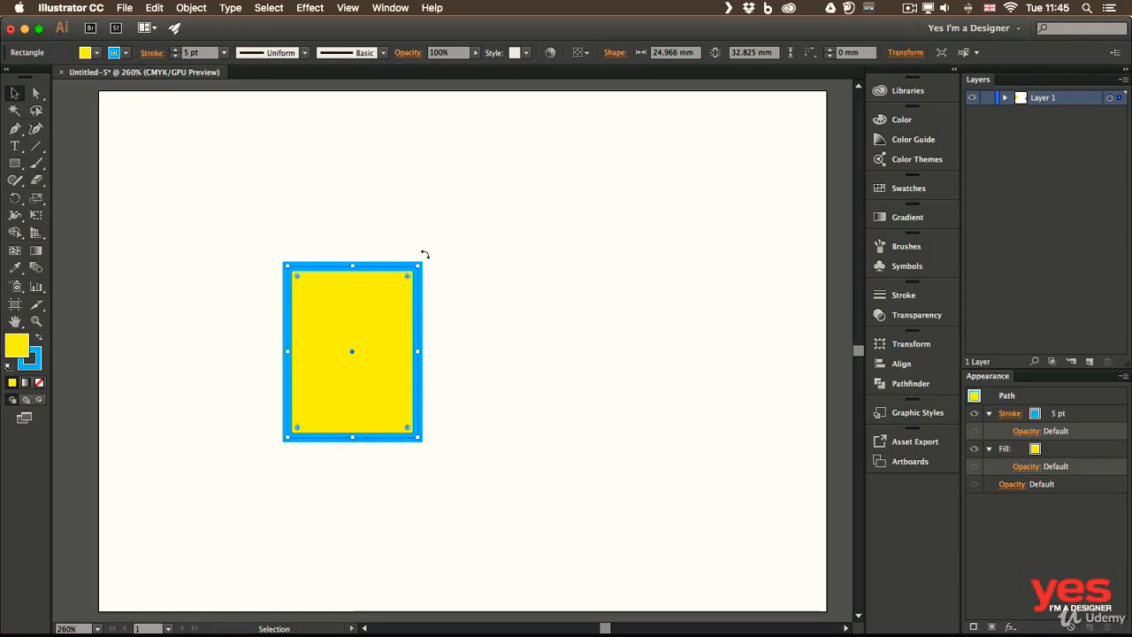
{"action": "left_click_drag", "start_coordinate": [428, 251], "coordinate": [473, 383]}
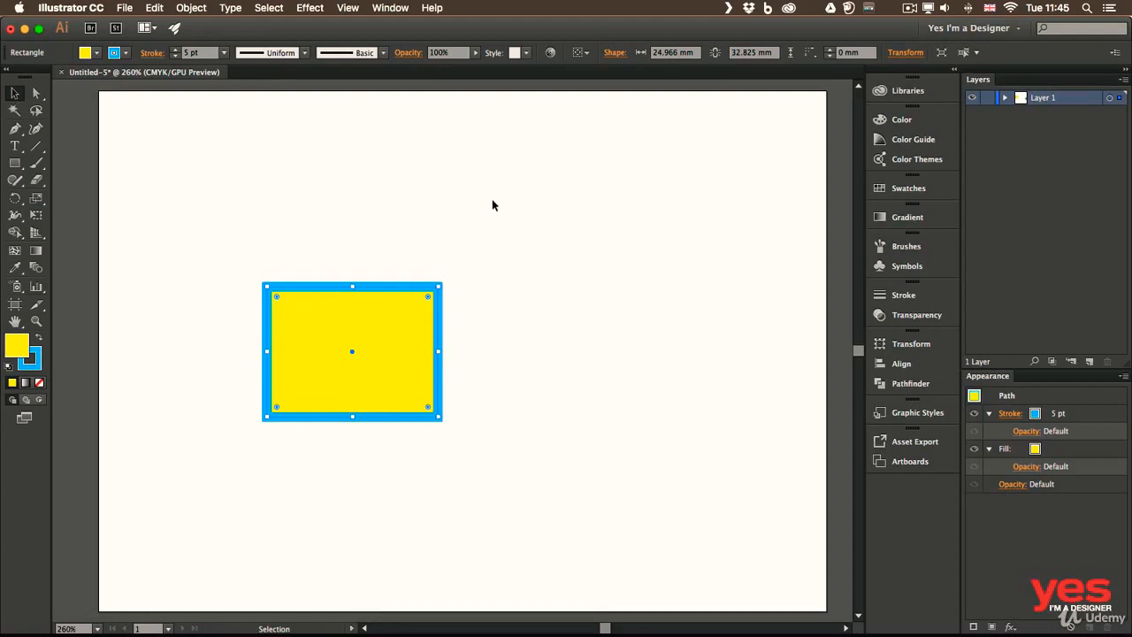
Step: Stretch the rotated rectangle to about 38 mm wide and 45 mm high, and try its corner-rounding control
{"action": "left_click_drag", "start_coordinate": [352, 286], "coordinate": [359, 189]}
{"action": "left_click_drag", "start_coordinate": [438, 298], "coordinate": [467, 298]}
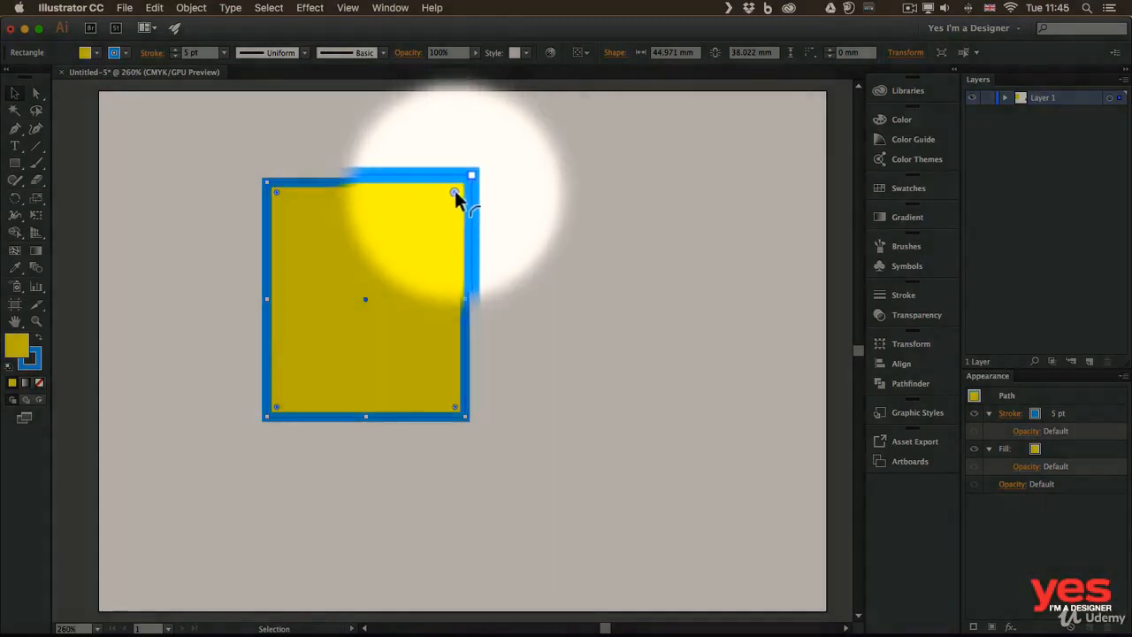
{"action": "left_click_drag", "start_coordinate": [454, 189], "coordinate": [496, 177]}
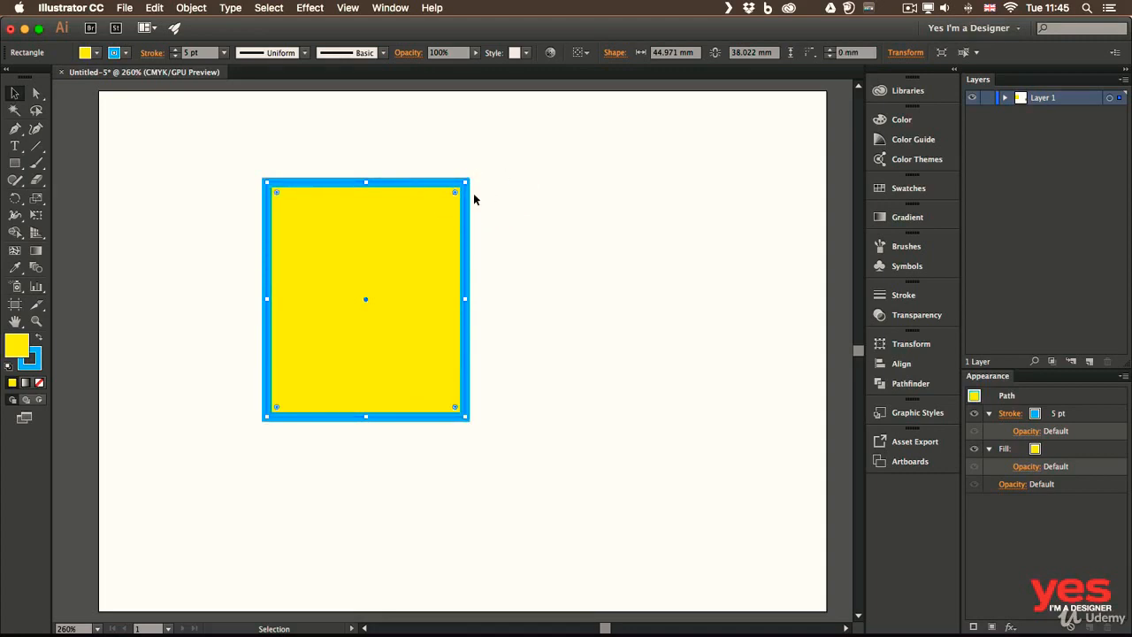
Step: Select only the rectangle's upper-right corner with Direct Selection and round it to a radius of about 16.8 mm
{"action": "left_click", "coordinate": [36, 93]}
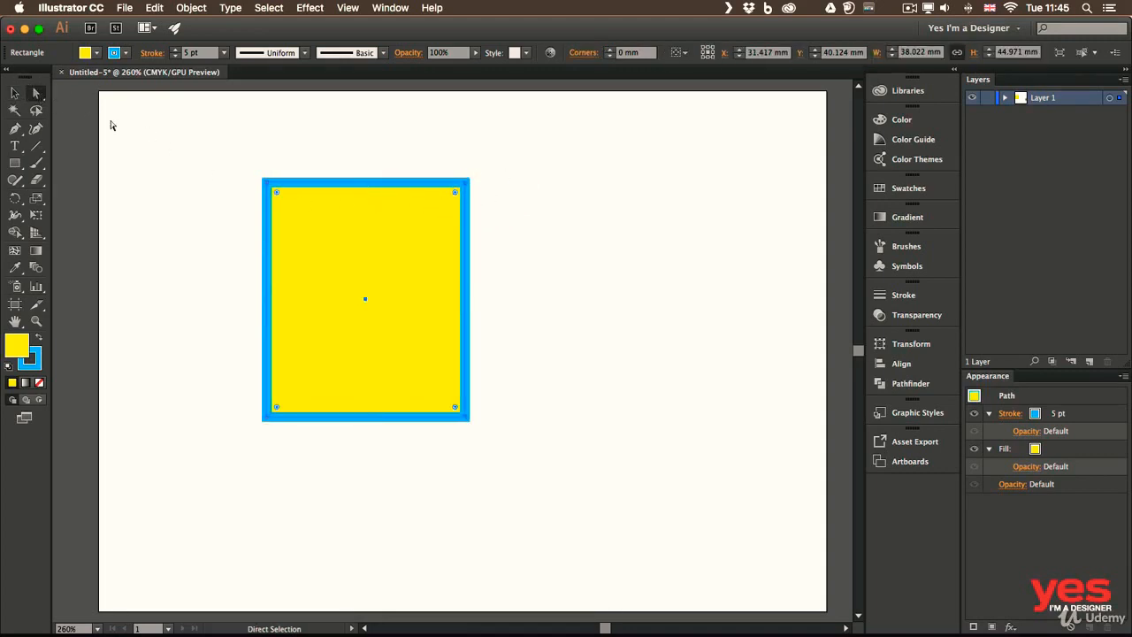
{"action": "left_click", "coordinate": [457, 192]}
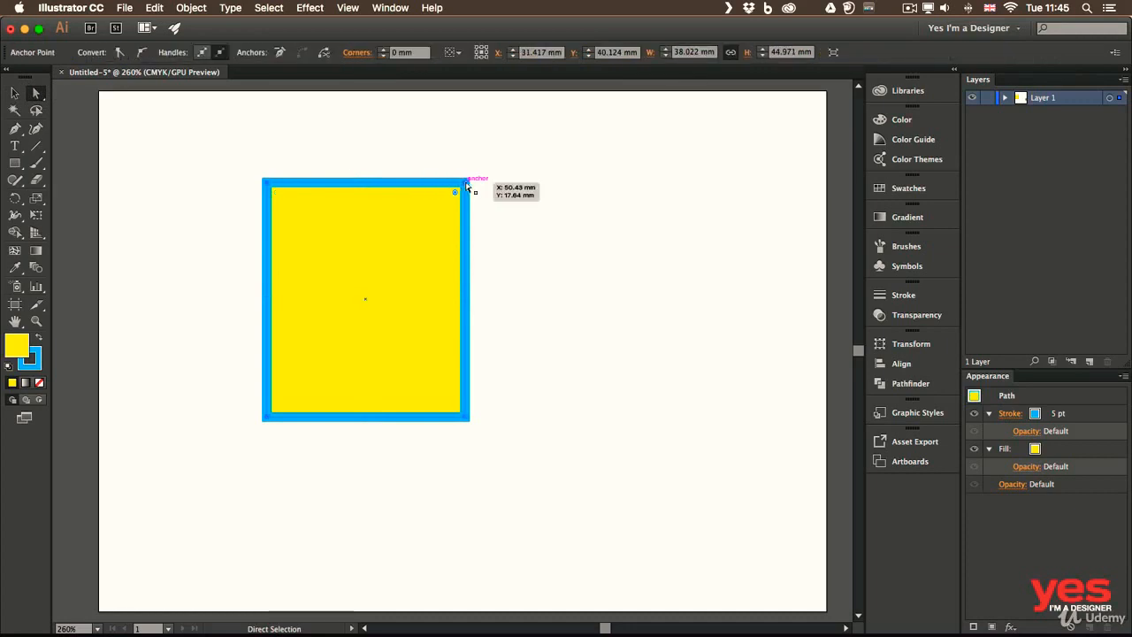
{"action": "left_click_drag", "start_coordinate": [454, 192], "coordinate": [376, 271]}
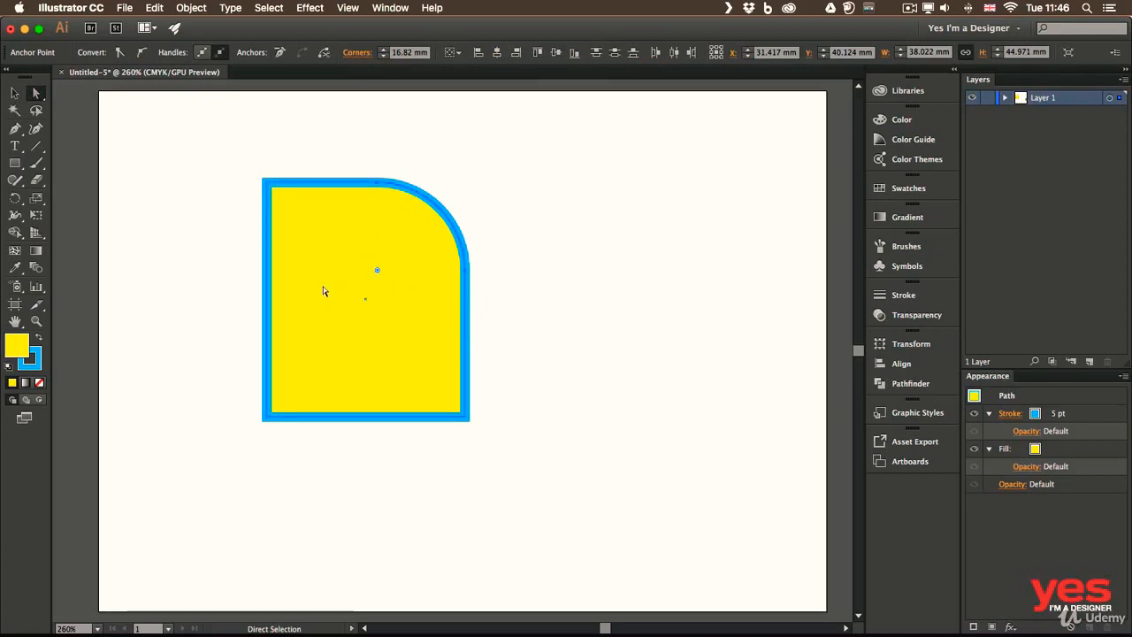
{"action": "left_click", "coordinate": [347, 11]}
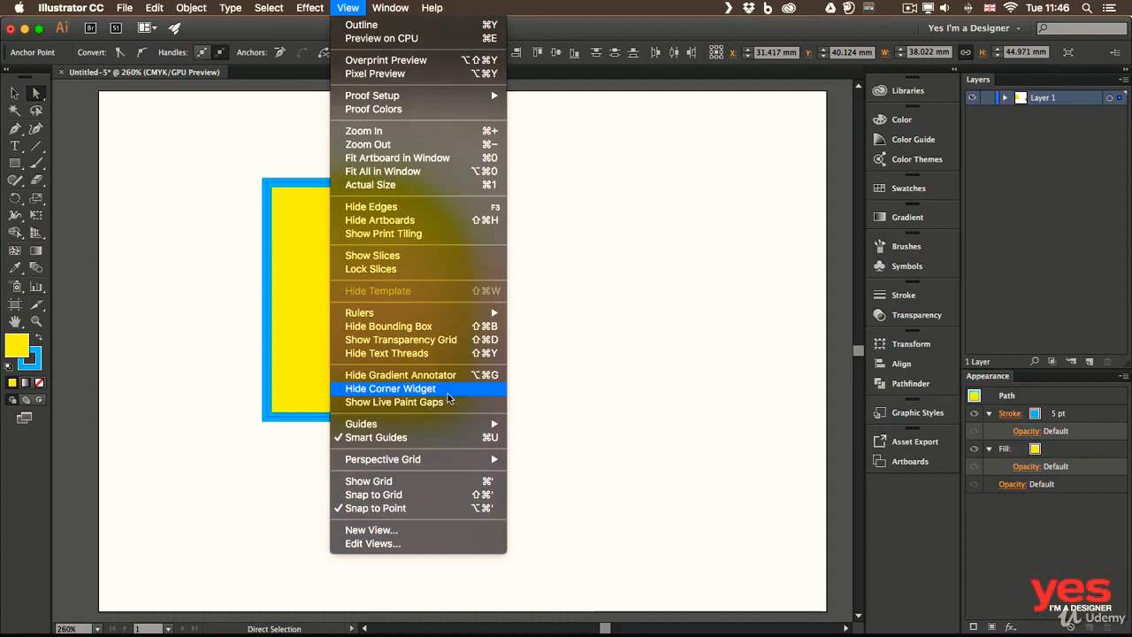
{"action": "left_click", "coordinate": [567, 352]}
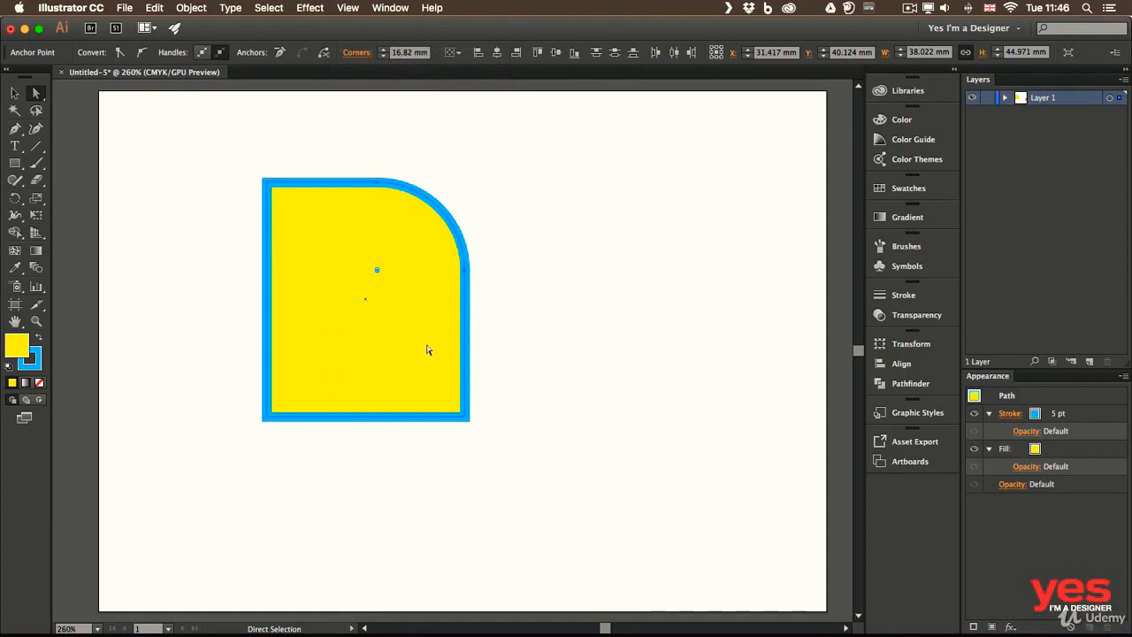
Step: Rotate the shape with the Rotate tool around pivots outside and inside it, ending at an angle of about 212°
{"action": "key", "text": "v"}
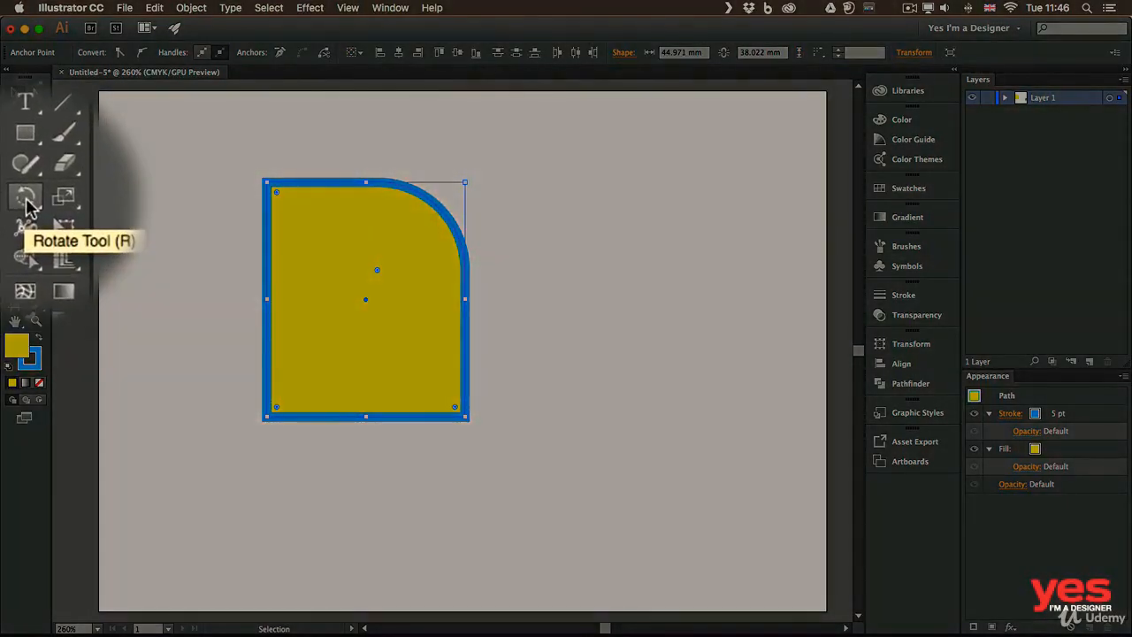
{"action": "left_click", "coordinate": [26, 200]}
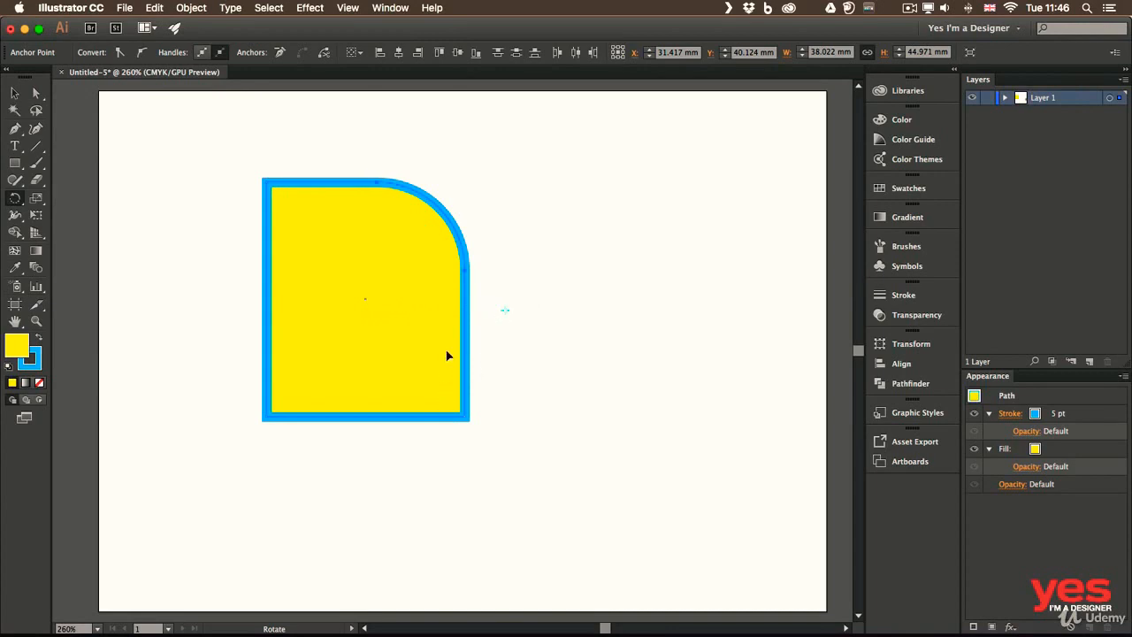
{"action": "left_click", "coordinate": [524, 317]}
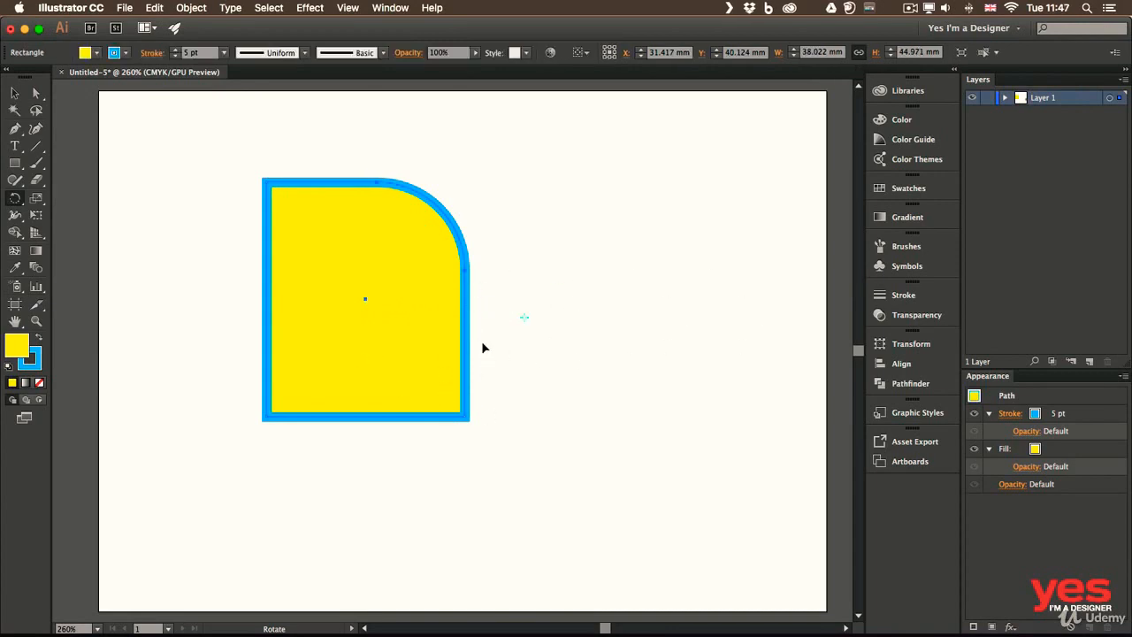
{"action": "left_click_drag", "start_coordinate": [403, 353], "coordinate": [658, 369]}
{"action": "left_click_drag", "start_coordinate": [664, 329], "coordinate": [407, 373]}
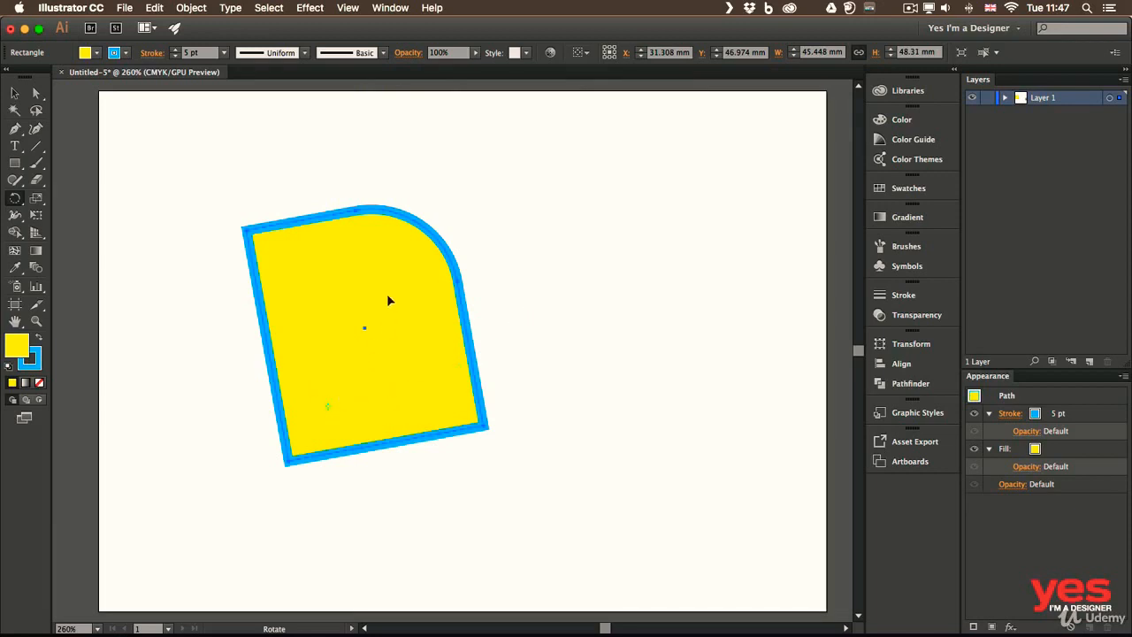
{"action": "left_click_drag", "start_coordinate": [388, 301], "coordinate": [465, 404]}
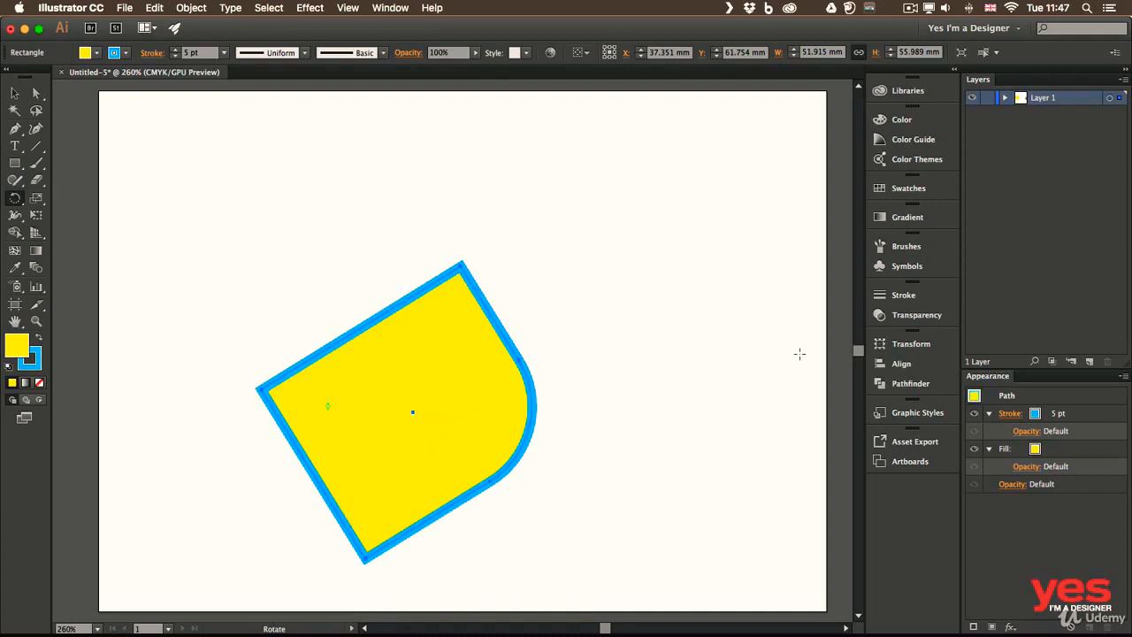
Step: Reset the shape's rotation to 0° and its rounded corner's radius to 0 mm
{"action": "left_click", "coordinate": [904, 345]}
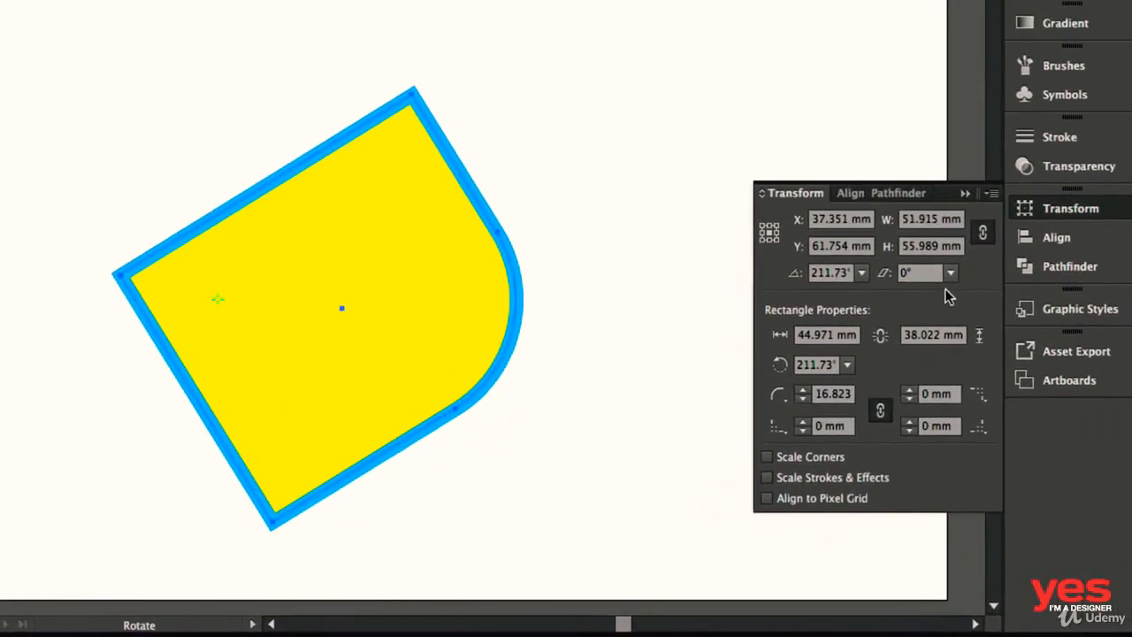
{"action": "left_click", "coordinate": [846, 366]}
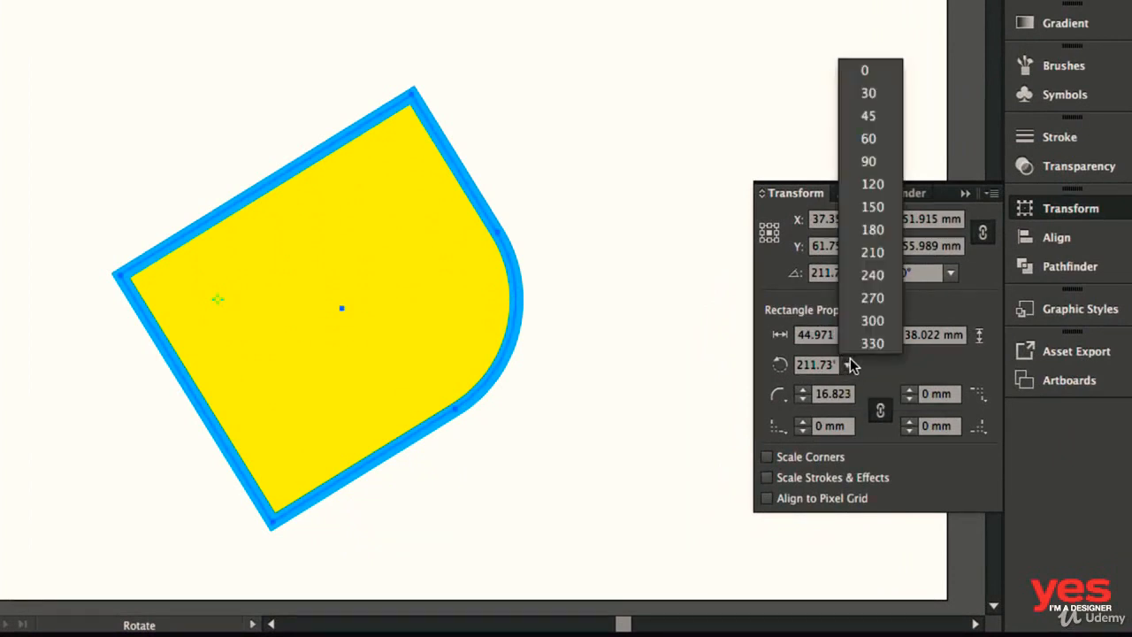
{"action": "left_click", "coordinate": [865, 70]}
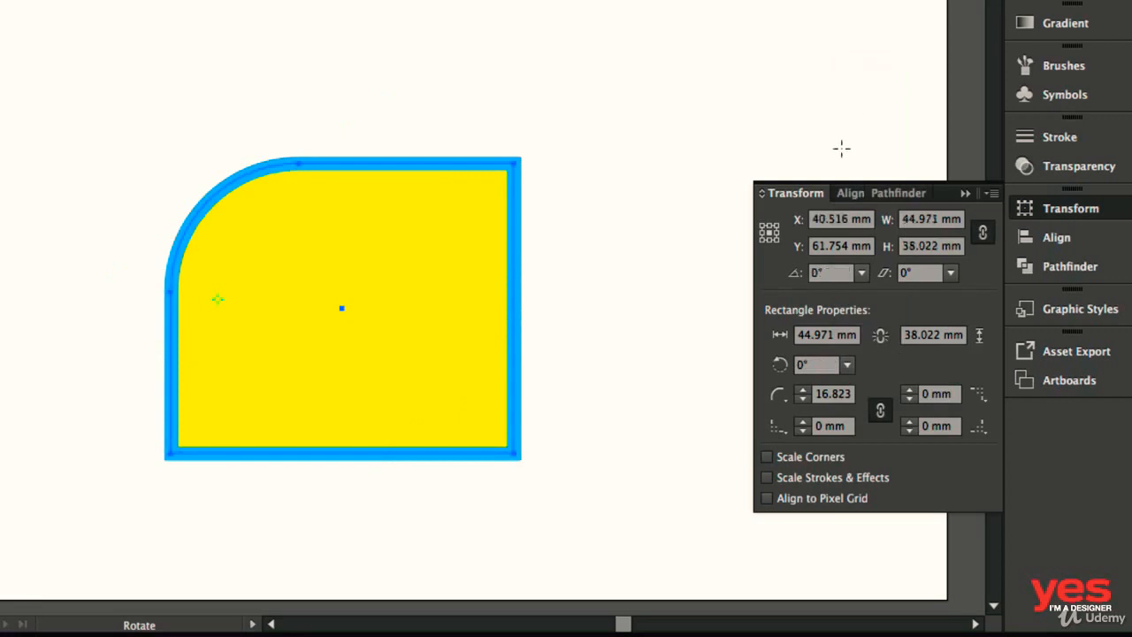
{"action": "left_click", "coordinate": [821, 396]}
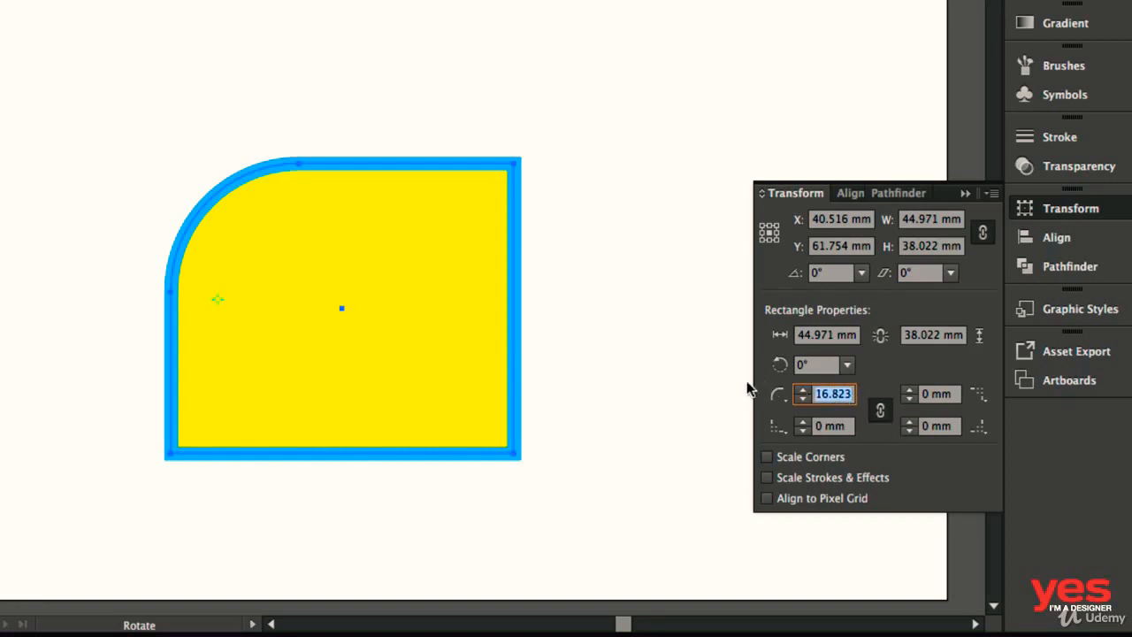
{"action": "type", "text": "0"}
{"action": "key", "text": "Return"}
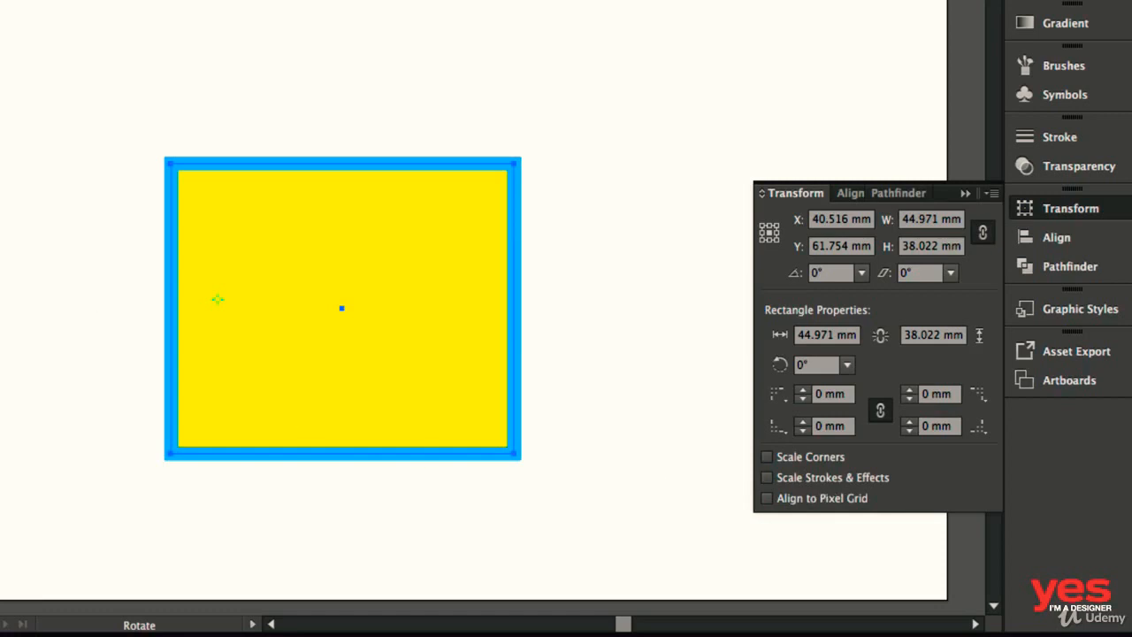
Step: Scale the rectangle down to about 7 mm square, up to about 45 × 53 mm, and down again to about 12 mm square
{"action": "key", "text": "v"}
{"action": "left_click_drag", "start_coordinate": [518, 162], "coordinate": [222, 396]}
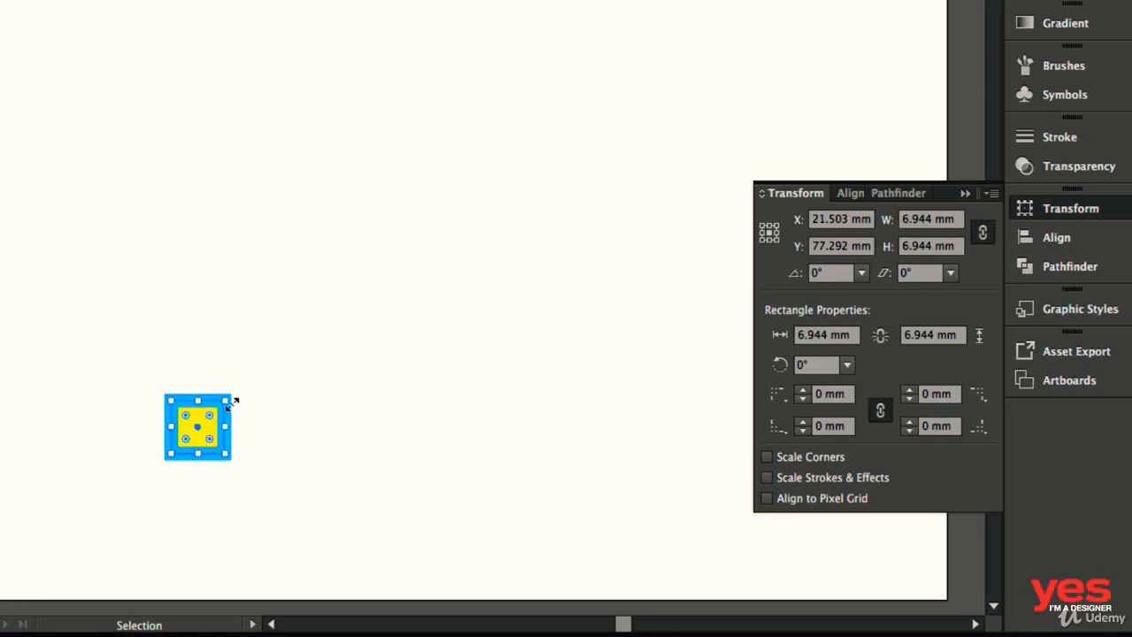
{"action": "left_click_drag", "start_coordinate": [225, 400], "coordinate": [517, 48]}
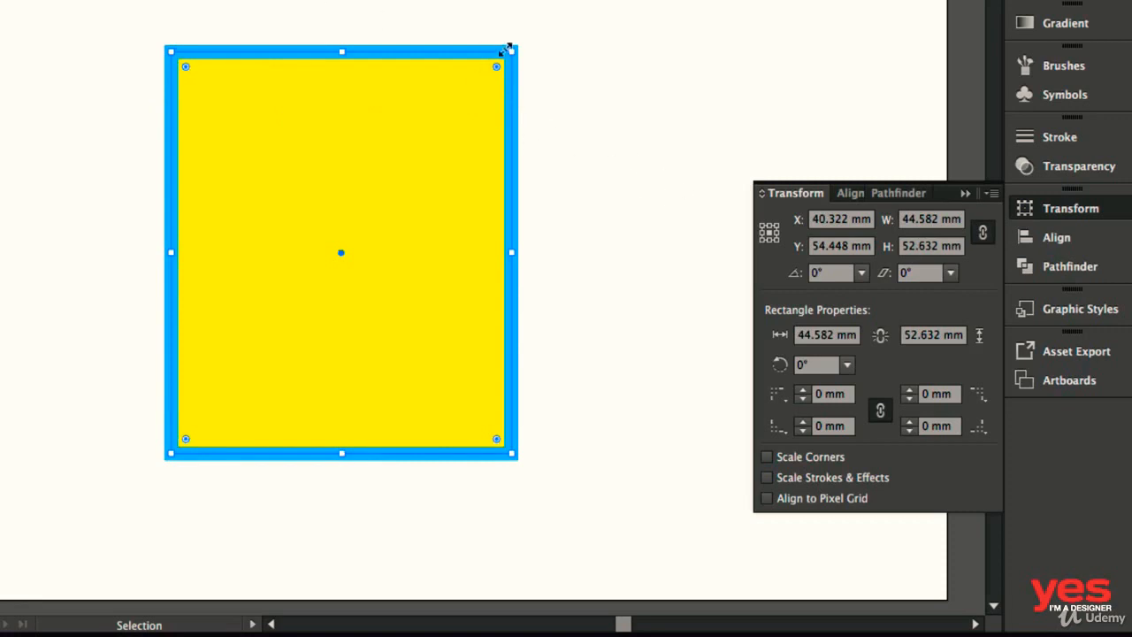
{"action": "left_click_drag", "start_coordinate": [509, 51], "coordinate": [264, 363]}
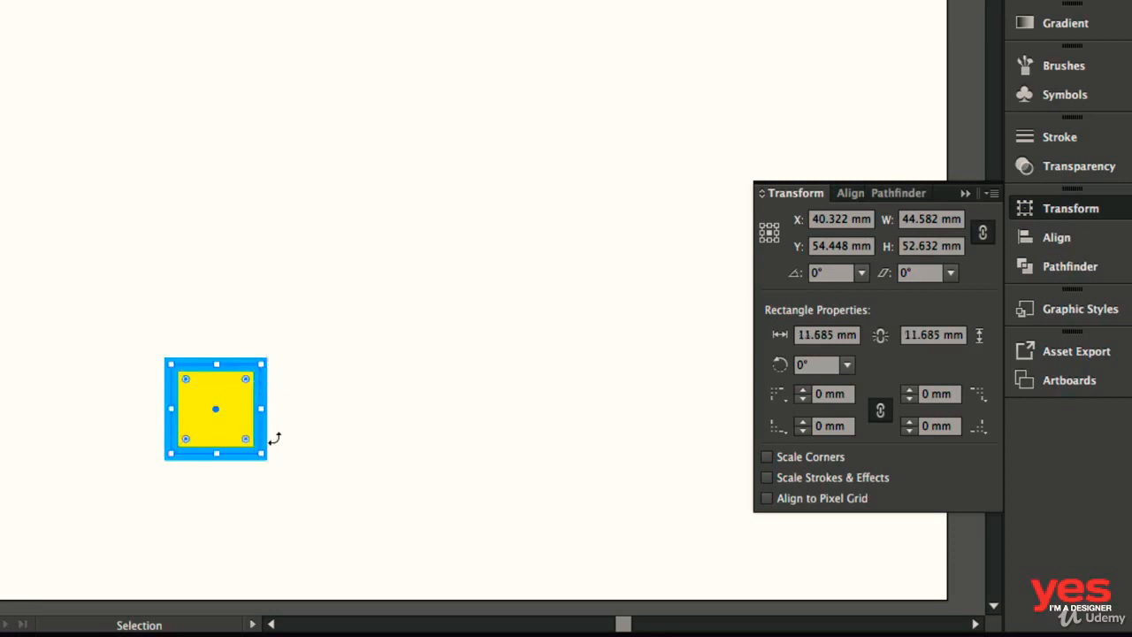
Step: Enable Scale Strokes & Effects and scale the square up to about 48 × 53 mm and back down to about 12 mm
{"action": "left_click", "coordinate": [837, 477]}
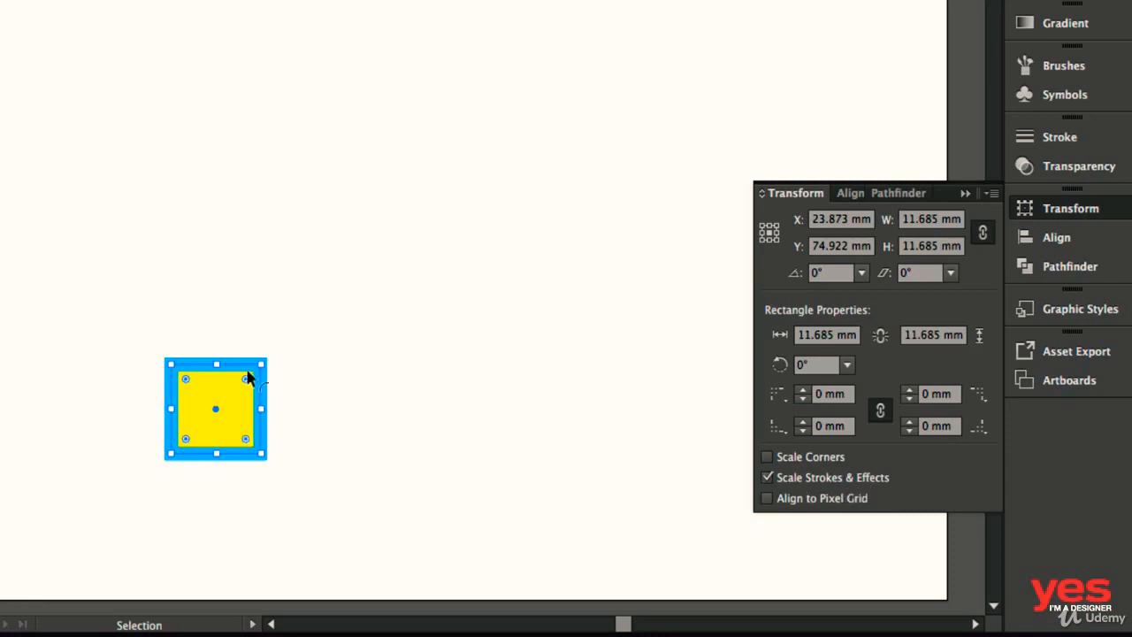
{"action": "mouse_move", "coordinate": [262, 363]}
{"action": "left_mouse_down"}
{"action": "mouse_move", "coordinate": [506, 119]}
{"action": "mouse_move", "coordinate": [525, 52]}
{"action": "mouse_move", "coordinate": [539, 50]}
{"action": "left_mouse_up"}
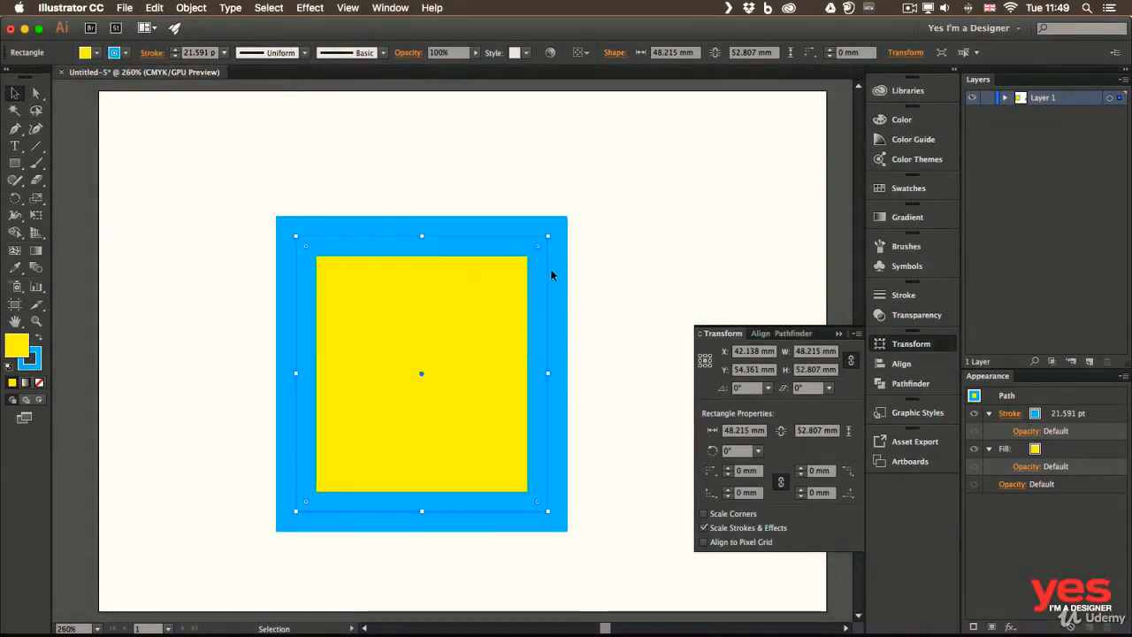
{"action": "mouse_move", "coordinate": [549, 237]}
{"action": "left_mouse_down"}
{"action": "mouse_move", "coordinate": [473, 337]}
{"action": "mouse_move", "coordinate": [359, 449]}
{"action": "left_mouse_up"}
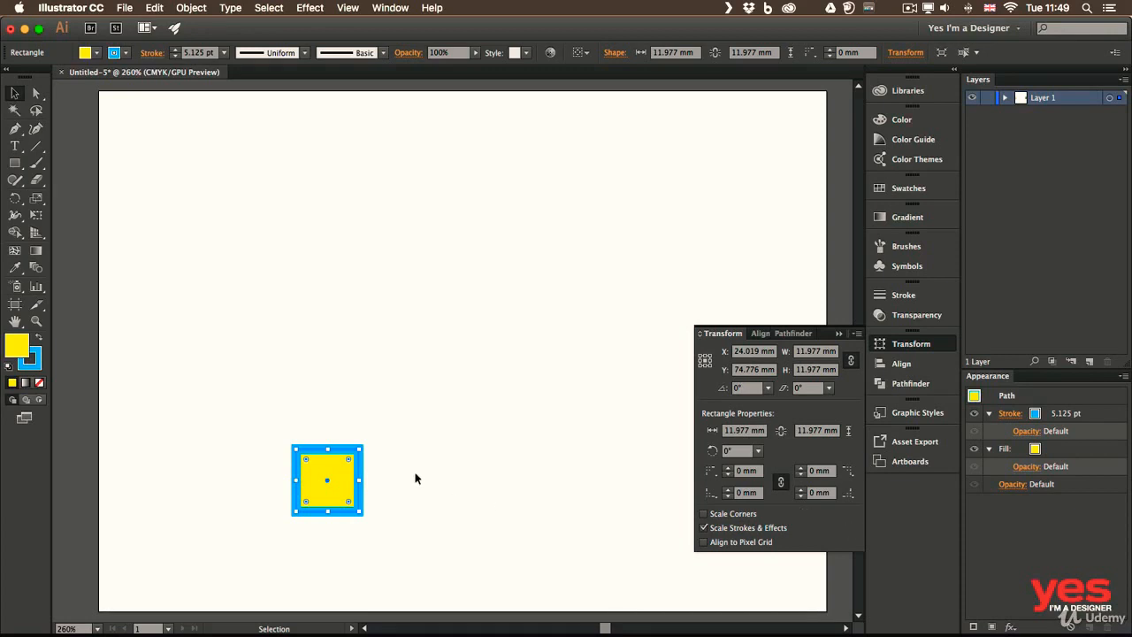
Step: Enlarge the square to about 43 × 42 mm with all corners rounded to about 11.8 mm, and set its stroke to 10 pt
{"action": "mouse_move", "coordinate": [359, 448]}
{"action": "left_mouse_down"}
{"action": "mouse_move", "coordinate": [383, 358]}
{"action": "mouse_move", "coordinate": [521, 291]}
{"action": "mouse_move", "coordinate": [453, 352]}
{"action": "left_mouse_up"}
{"action": "left_click", "coordinate": [224, 52]}
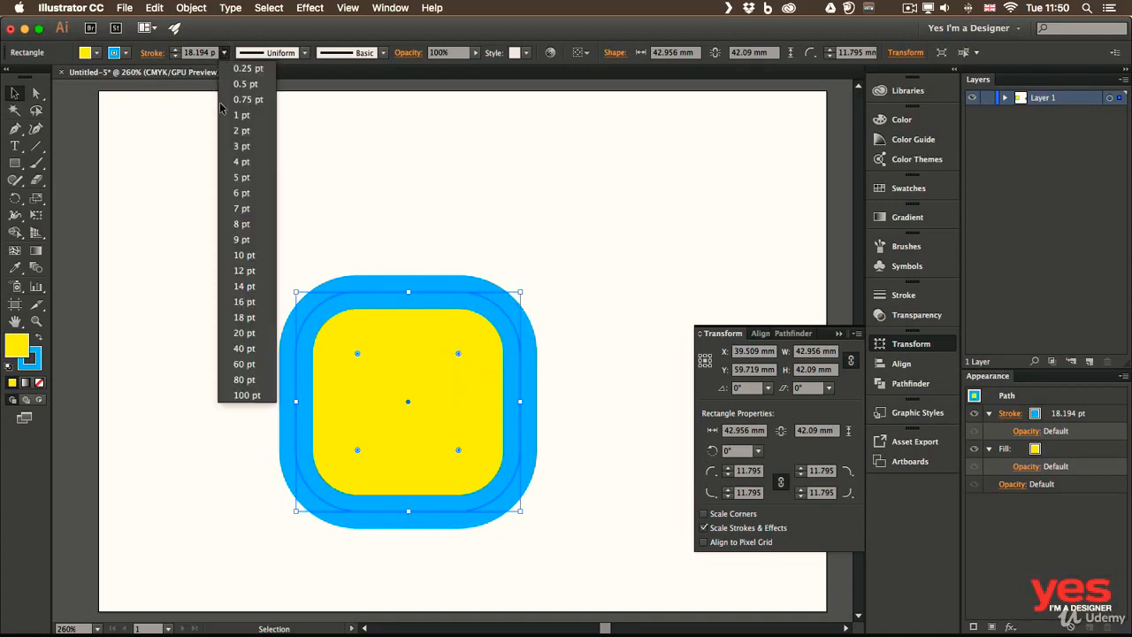
{"action": "left_click", "coordinate": [251, 257]}
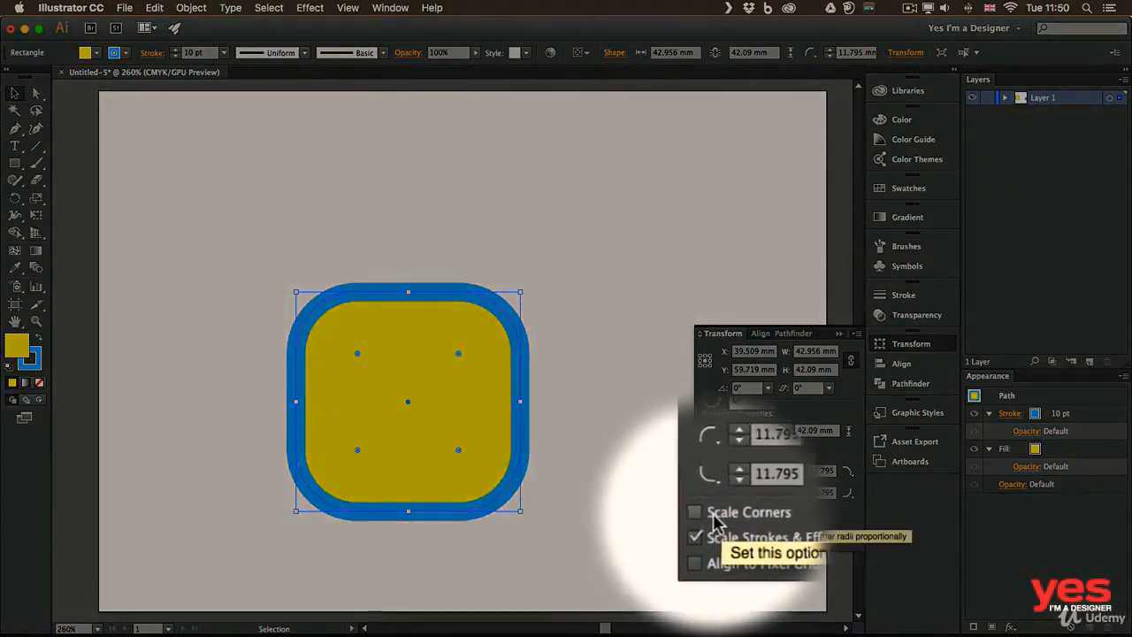
Step: Enable Scale Corners and scale the rounded shape up to about 55 mm square and down to about 13 mm square
{"action": "left_click", "coordinate": [704, 511]}
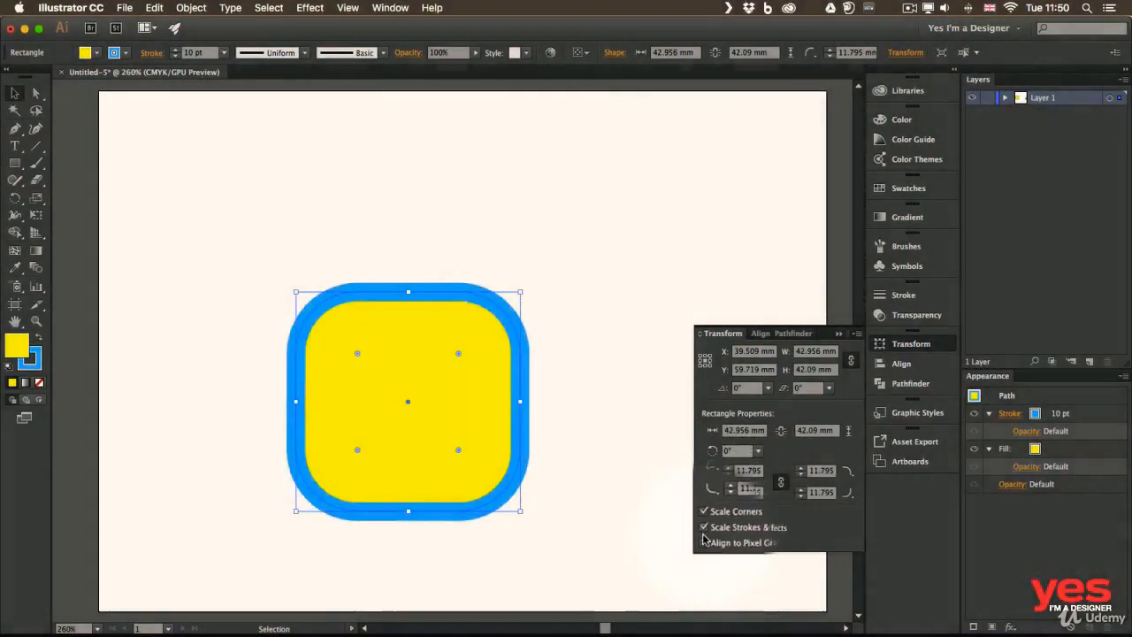
{"action": "mouse_move", "coordinate": [520, 291]}
{"action": "left_mouse_down"}
{"action": "mouse_move", "coordinate": [474, 354]}
{"action": "mouse_move", "coordinate": [360, 447]}
{"action": "mouse_move", "coordinate": [353, 461]}
{"action": "mouse_move", "coordinate": [362, 458]}
{"action": "mouse_move", "coordinate": [341, 461]}
{"action": "mouse_move", "coordinate": [584, 224]}
{"action": "left_mouse_up"}
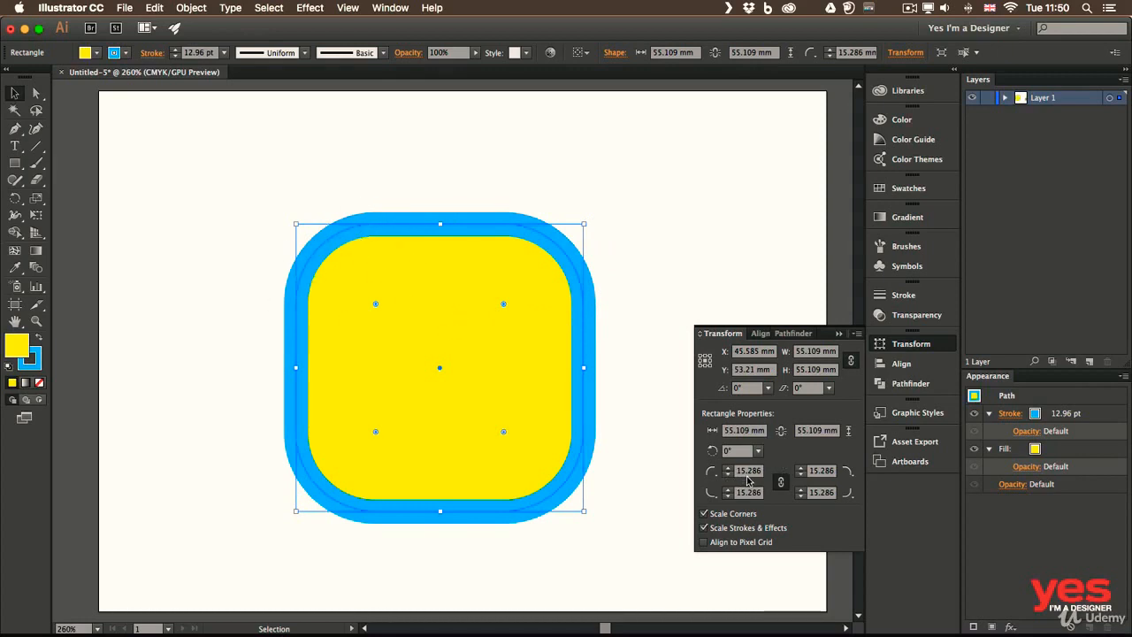
{"action": "left_click_drag", "start_coordinate": [586, 229], "coordinate": [368, 444]}
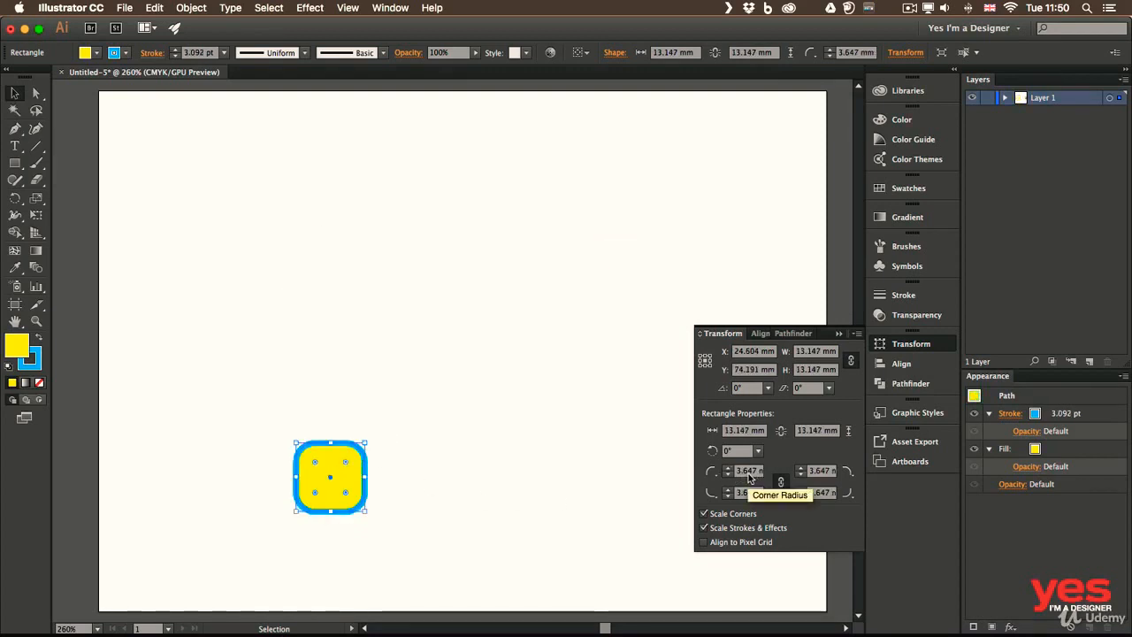
Step: Enlarge the shape to about 52 × 60 mm with Scale Corners turned off, and disable Scale Strokes & Effects
{"action": "left_click", "coordinate": [705, 514]}
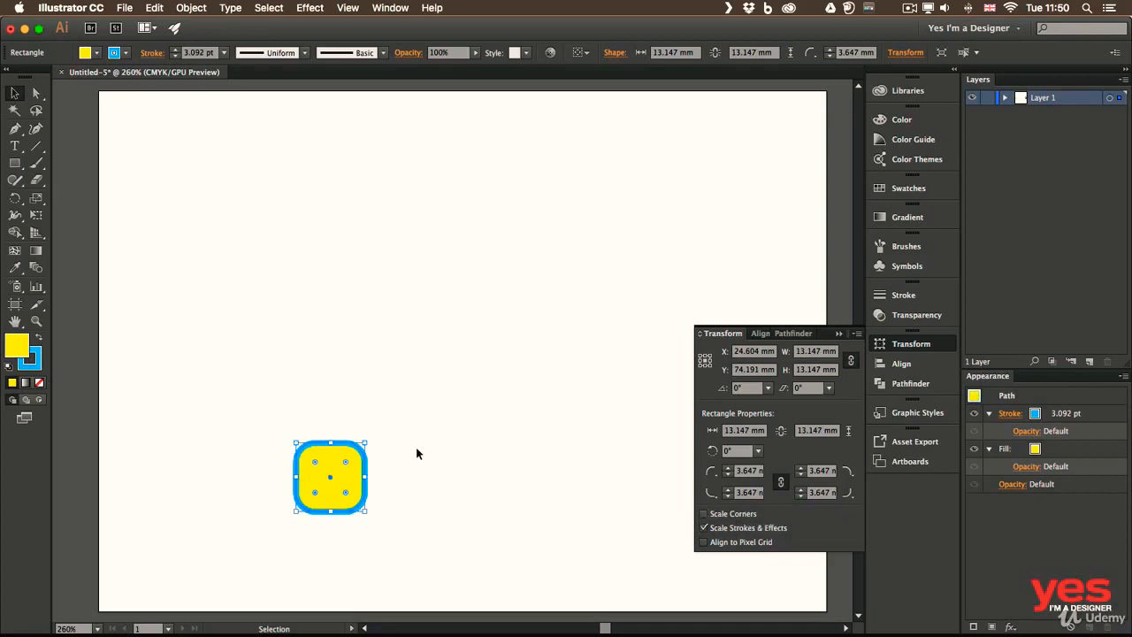
{"action": "mouse_move", "coordinate": [366, 443]}
{"action": "left_mouse_down"}
{"action": "mouse_move", "coordinate": [410, 321]}
{"action": "mouse_move", "coordinate": [568, 205]}
{"action": "left_mouse_up"}
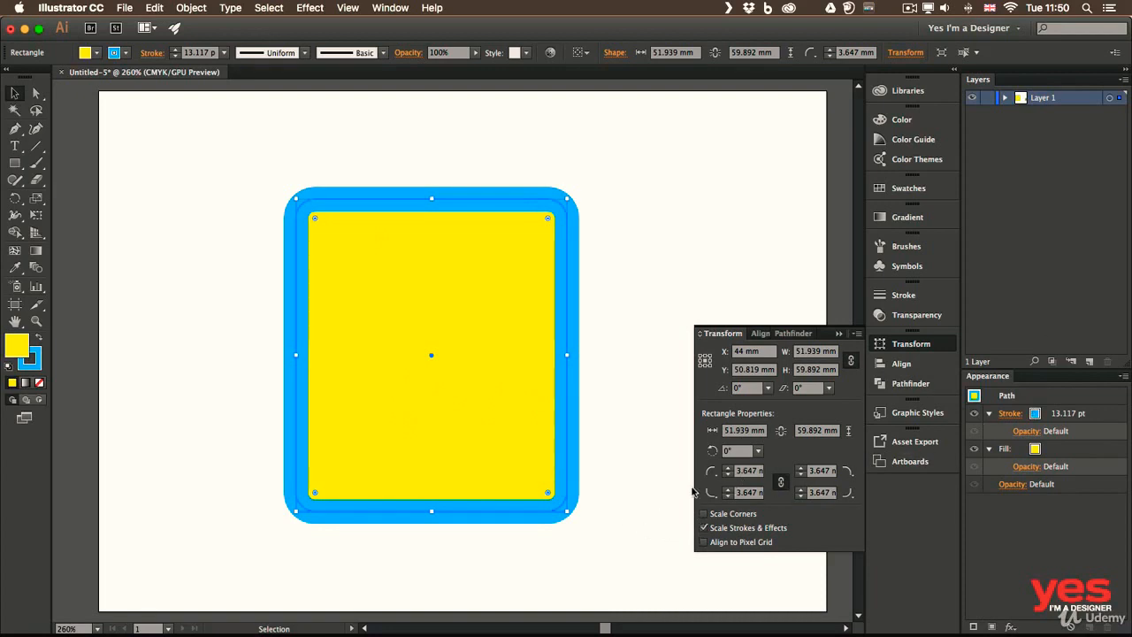
{"action": "left_click", "coordinate": [705, 528]}
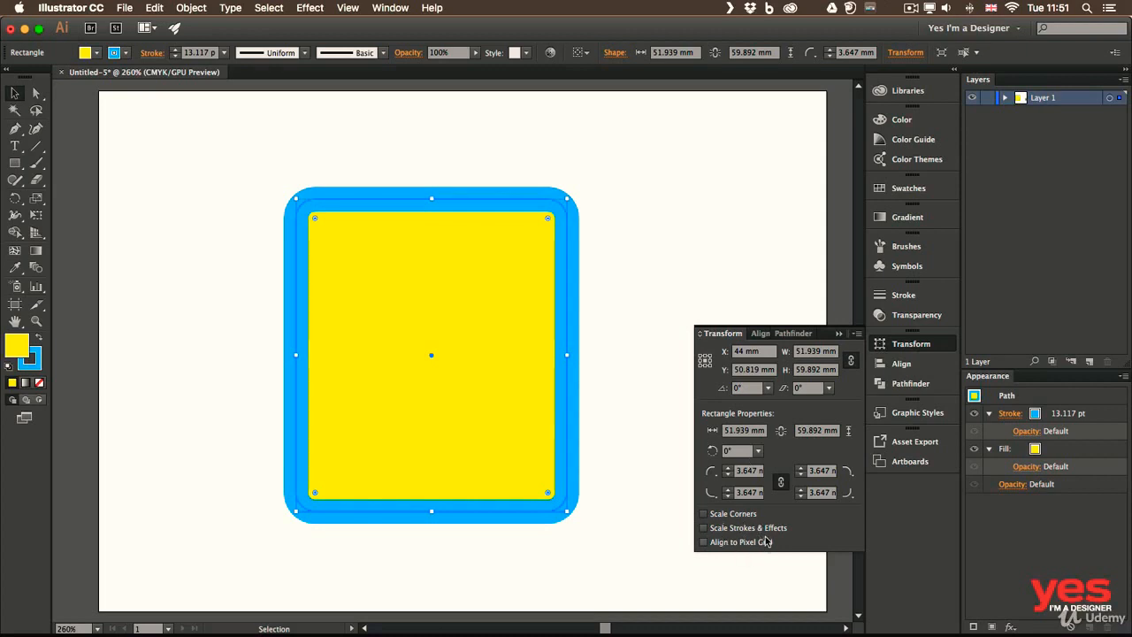
{"action": "left_click", "coordinate": [856, 335]}
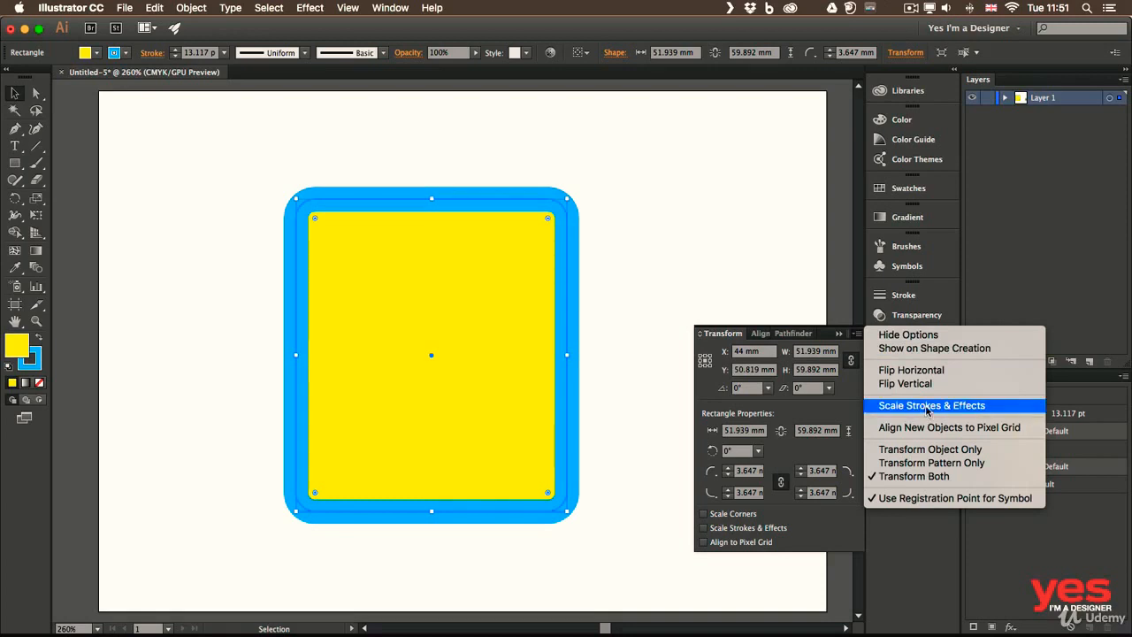
{"action": "left_click", "coordinate": [847, 398]}
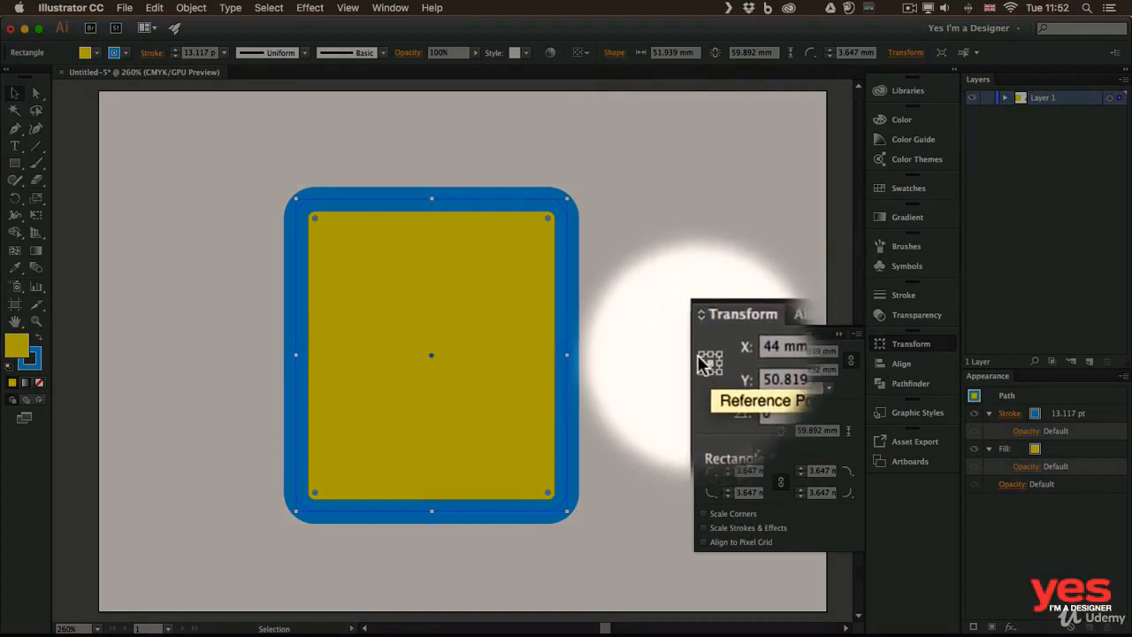
Step: Set the transform reference point to the rectangle's top-left corner and position it at X 0 mm, Y 0 mm
{"action": "left_click", "coordinate": [700, 355]}
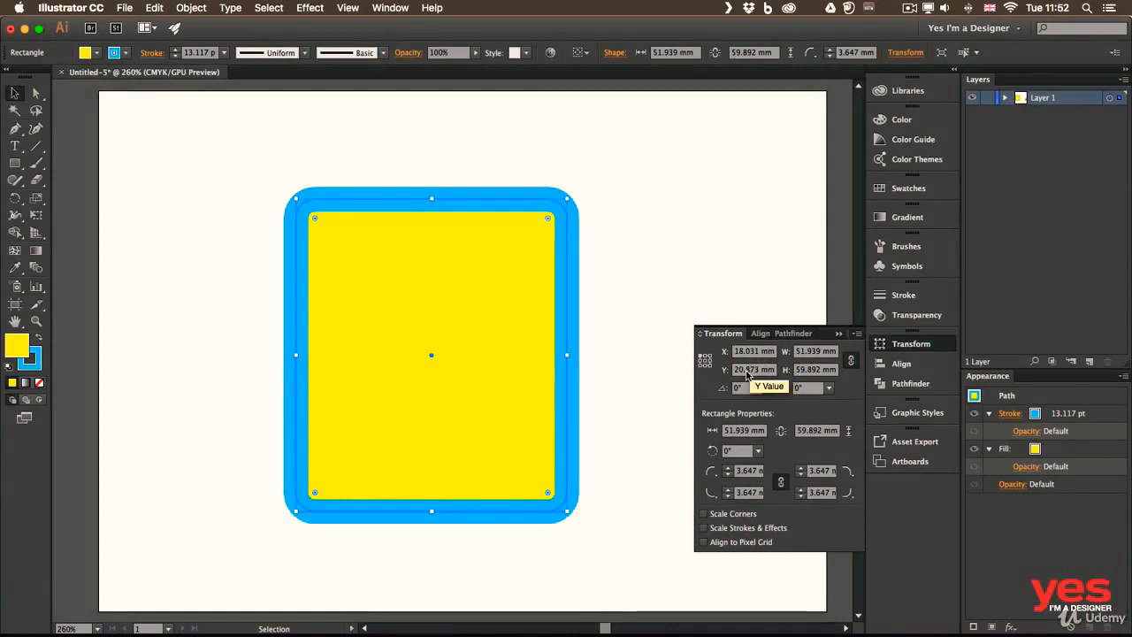
{"action": "left_click", "coordinate": [769, 351]}
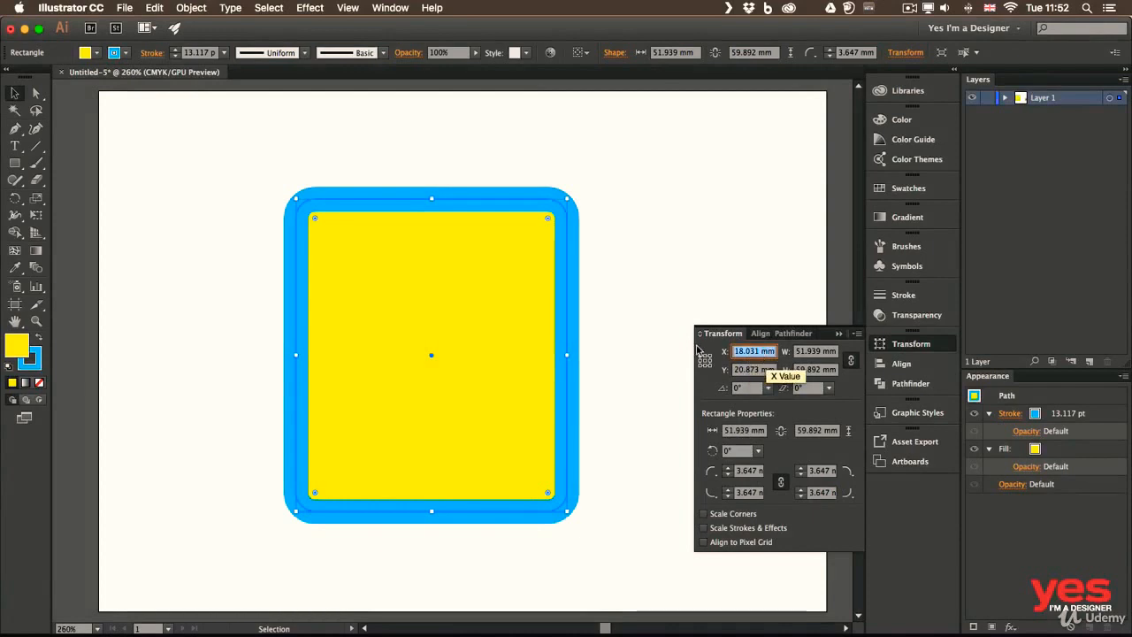
{"action": "type", "text": "0"}
{"action": "key", "text": "Tab"}
{"action": "type", "text": "0"}
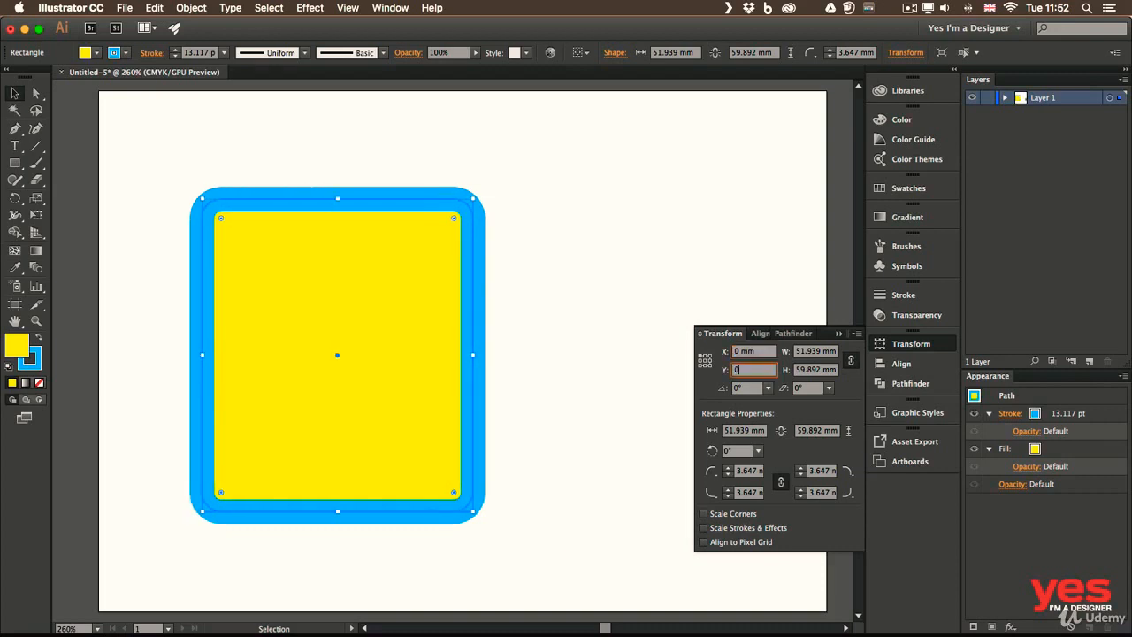
{"action": "key", "text": "Return"}
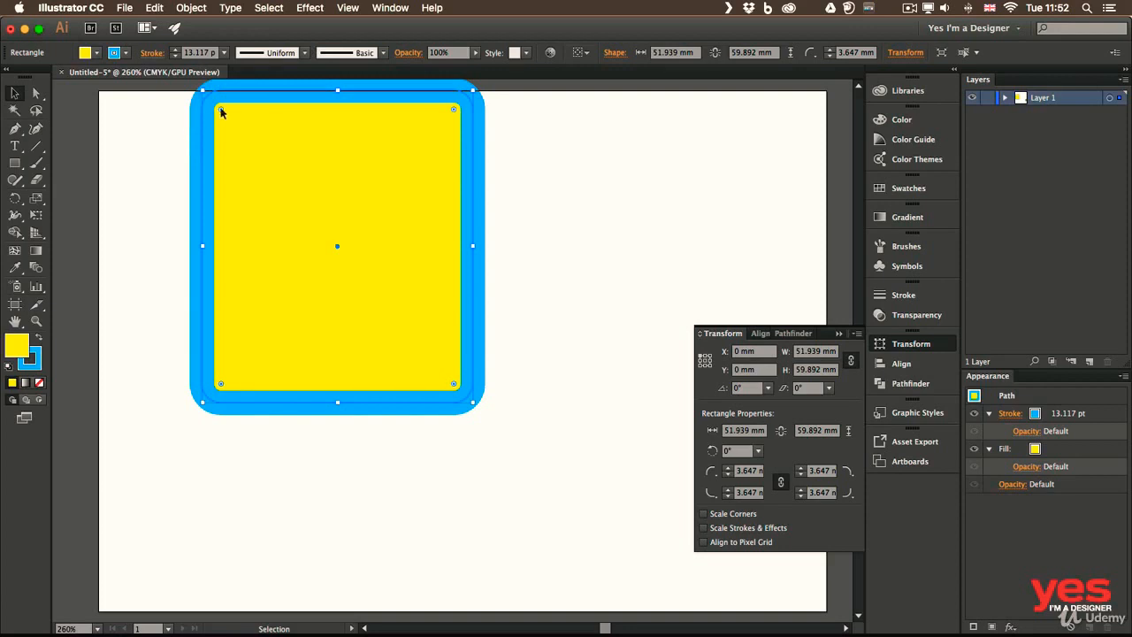
Step: Show the rulers and move their zero point to the artboard's top-left corner
{"action": "left_click", "coordinate": [350, 9]}
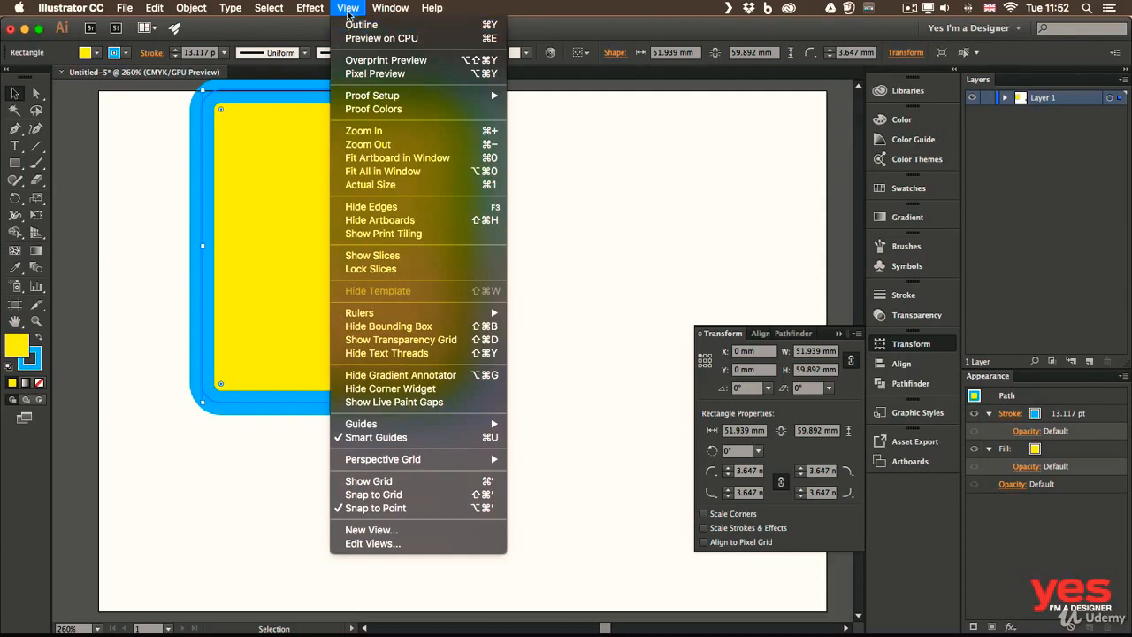
{"action": "mouse_move", "coordinate": [423, 314]}
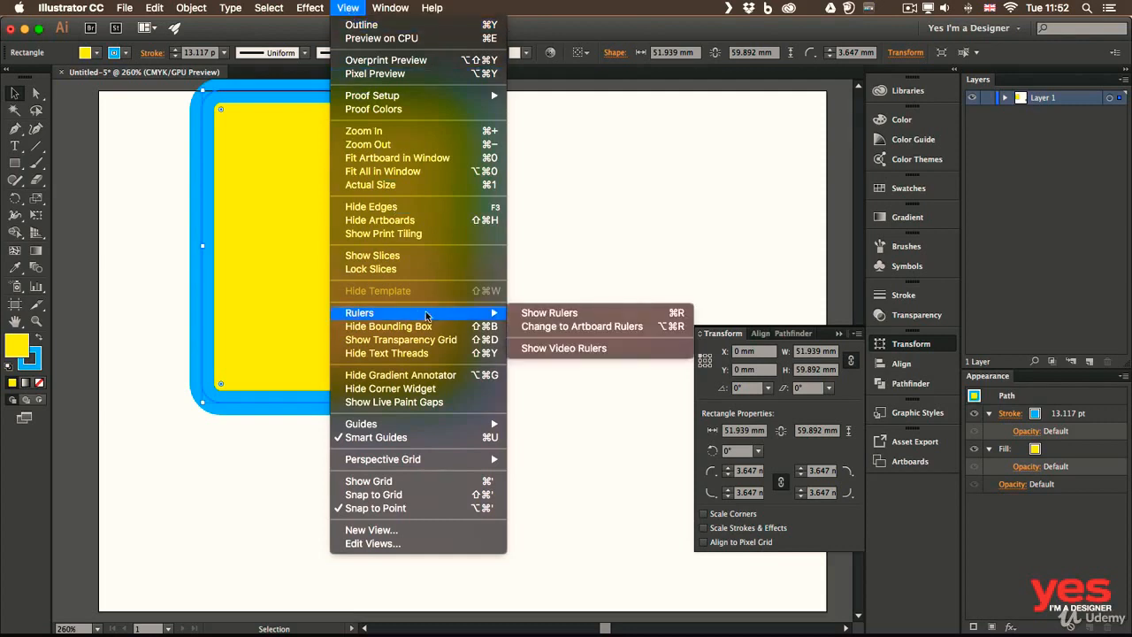
{"action": "left_click", "coordinate": [551, 313]}
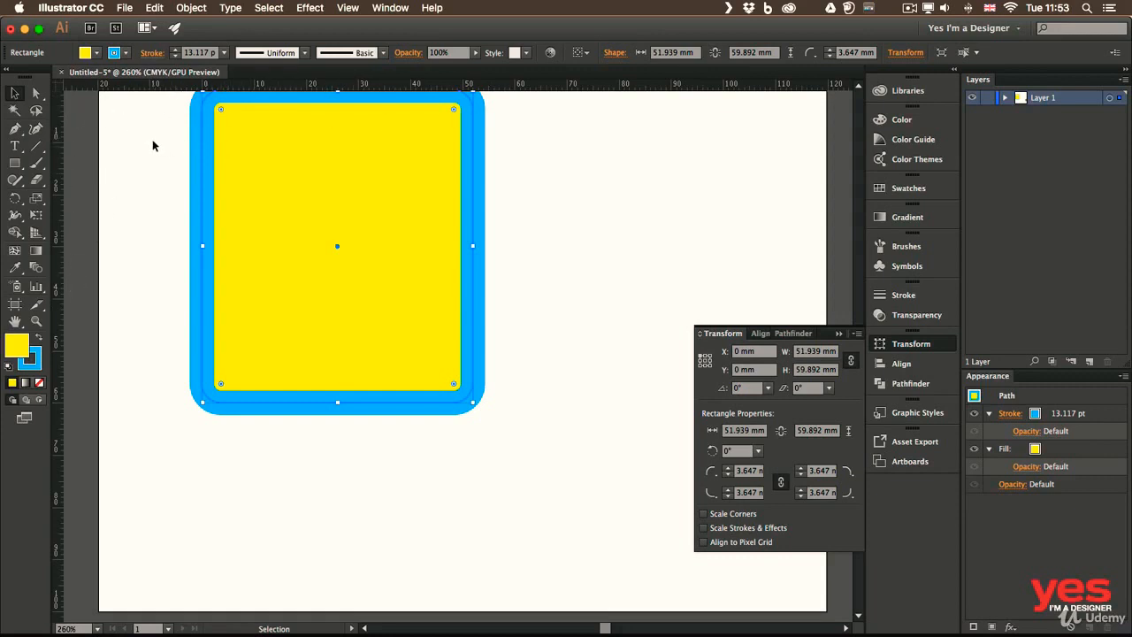
{"action": "scroll", "coordinate": [147, 155], "scroll_direction": "up", "scroll_amount": 3}
{"action": "scroll", "coordinate": [147, 154], "scroll_direction": "left", "scroll_amount": 2}
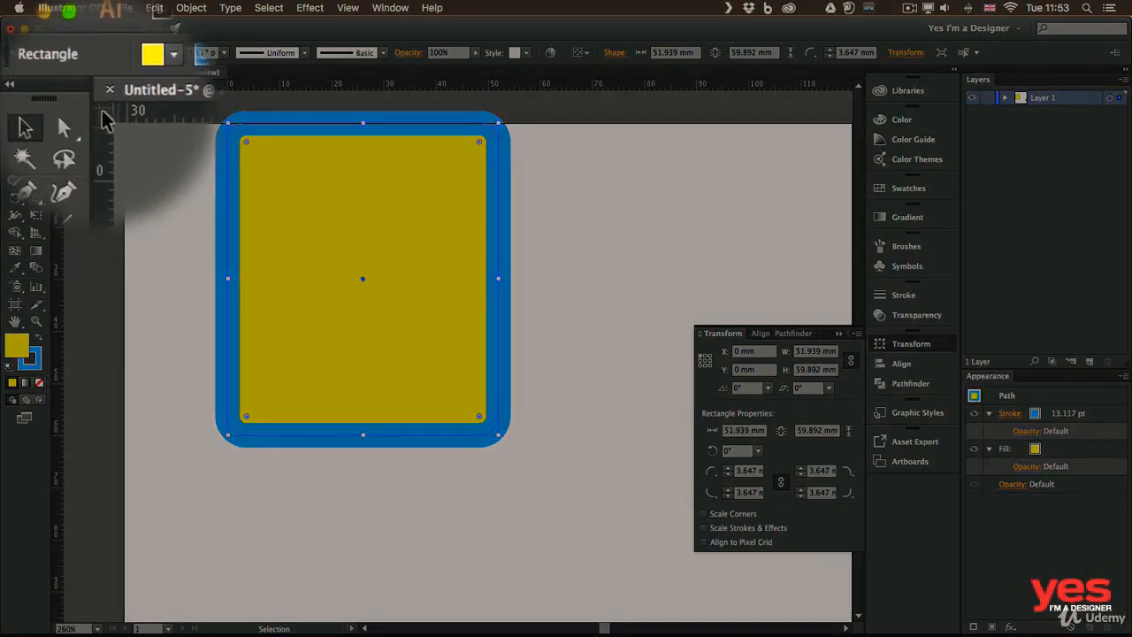
{"action": "left_click_drag", "start_coordinate": [101, 117], "coordinate": [124, 122]}
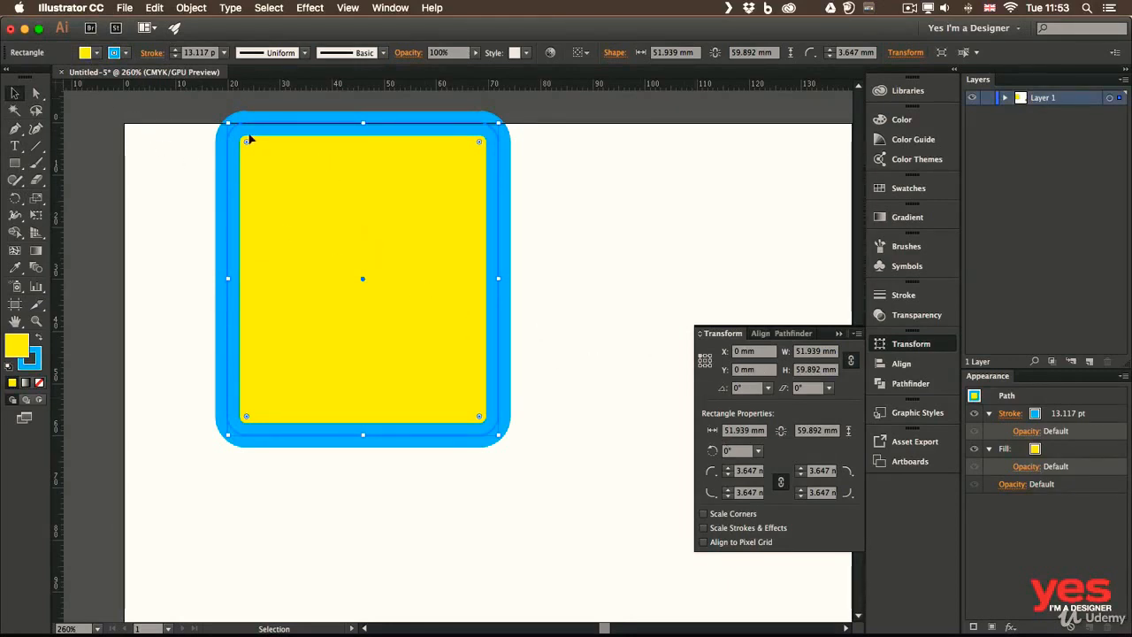
Step: Set the rectangle's X position to 0 mm relative to the new ruler origin
{"action": "left_click", "coordinate": [761, 370]}
{"action": "left_click_drag", "start_coordinate": [127, 159], "coordinate": [327, 191]}
{"action": "left_click", "coordinate": [771, 352]}
{"action": "type", "text": "0"}
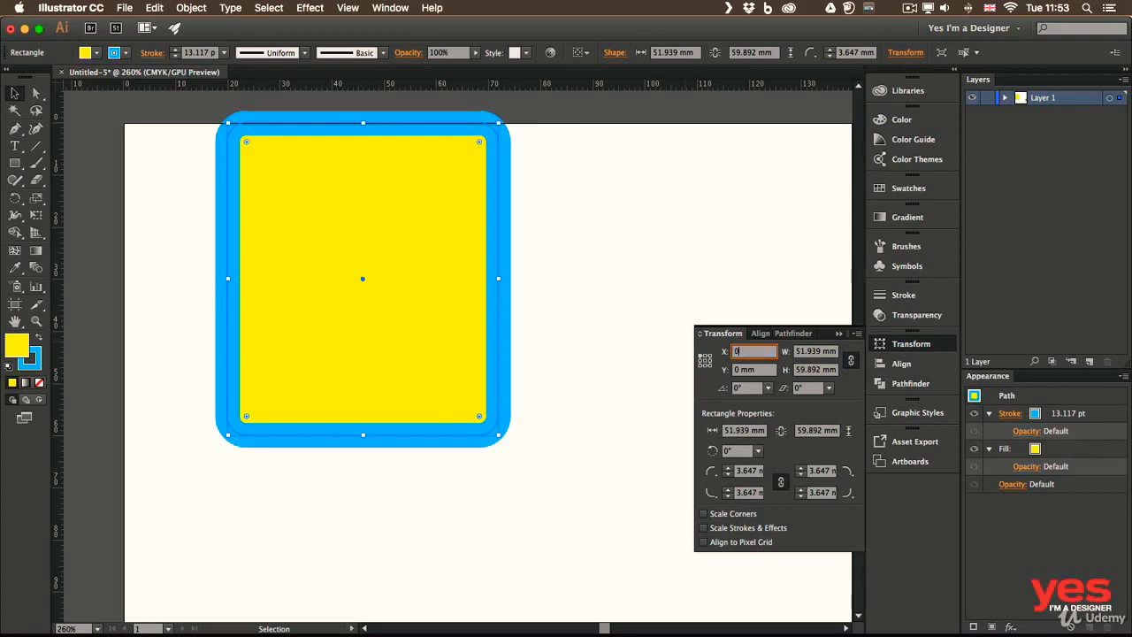
{"action": "key", "text": "Return"}
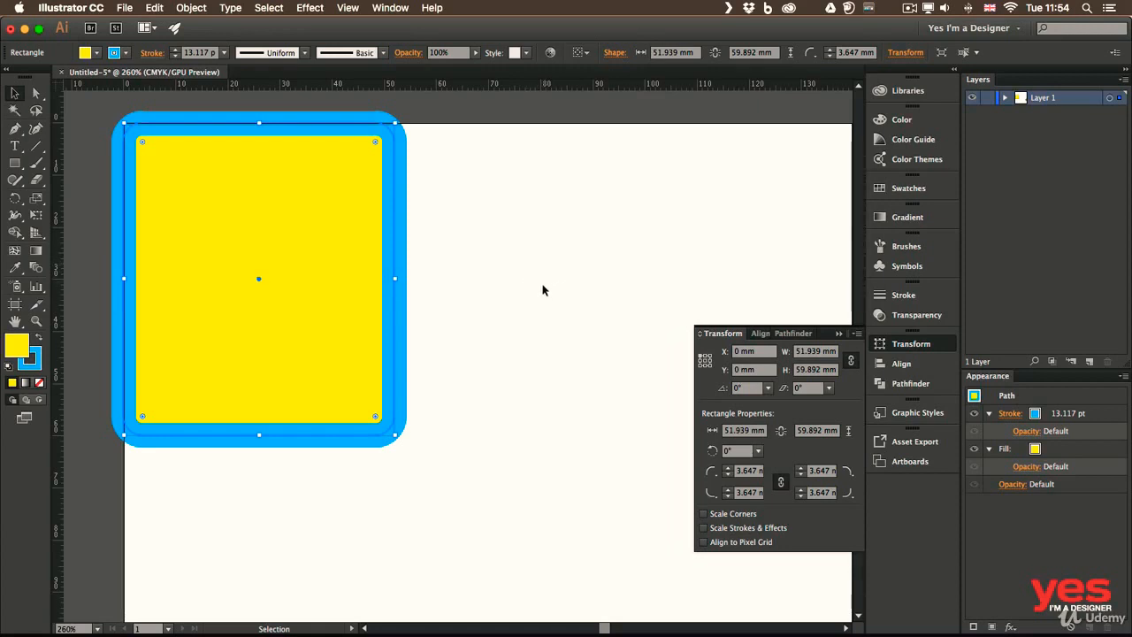
Step: Collapse the Transform panel and move the rectangle fully onto the artboard, about 18 mm from its left edge and 9 mm from its top
{"action": "left_click", "coordinate": [926, 344]}
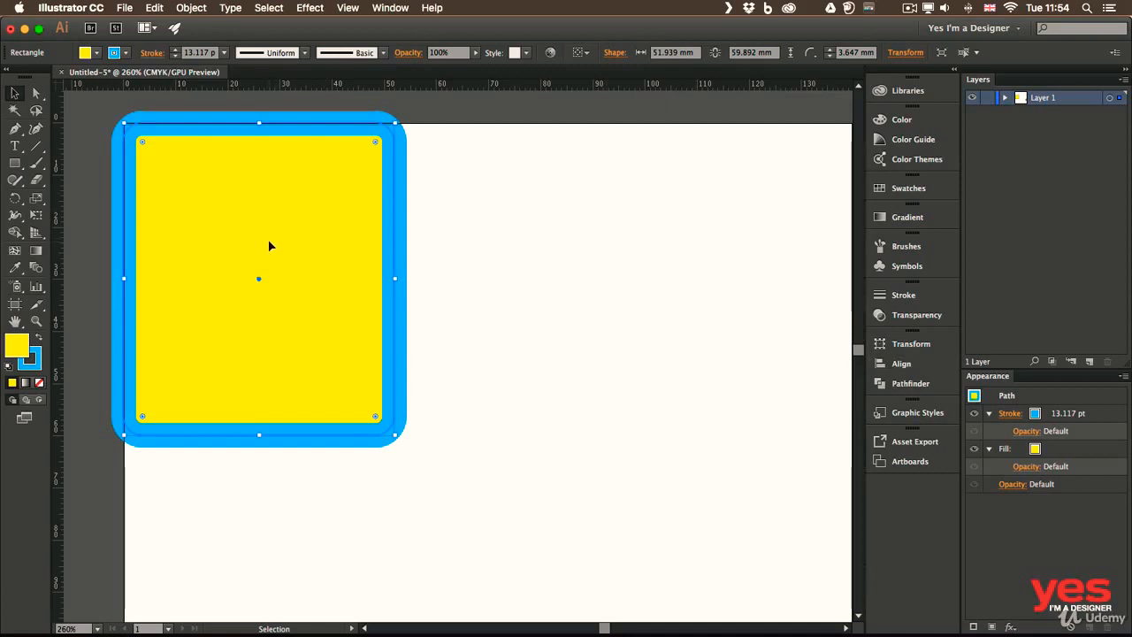
{"action": "left_click_drag", "start_coordinate": [316, 212], "coordinate": [409, 261]}
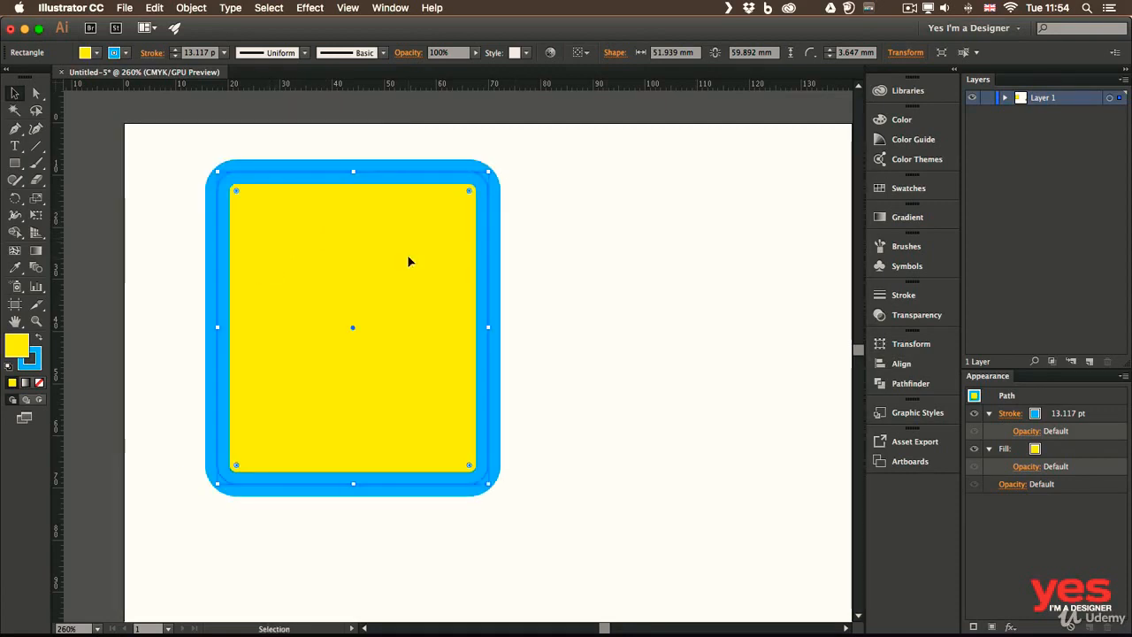